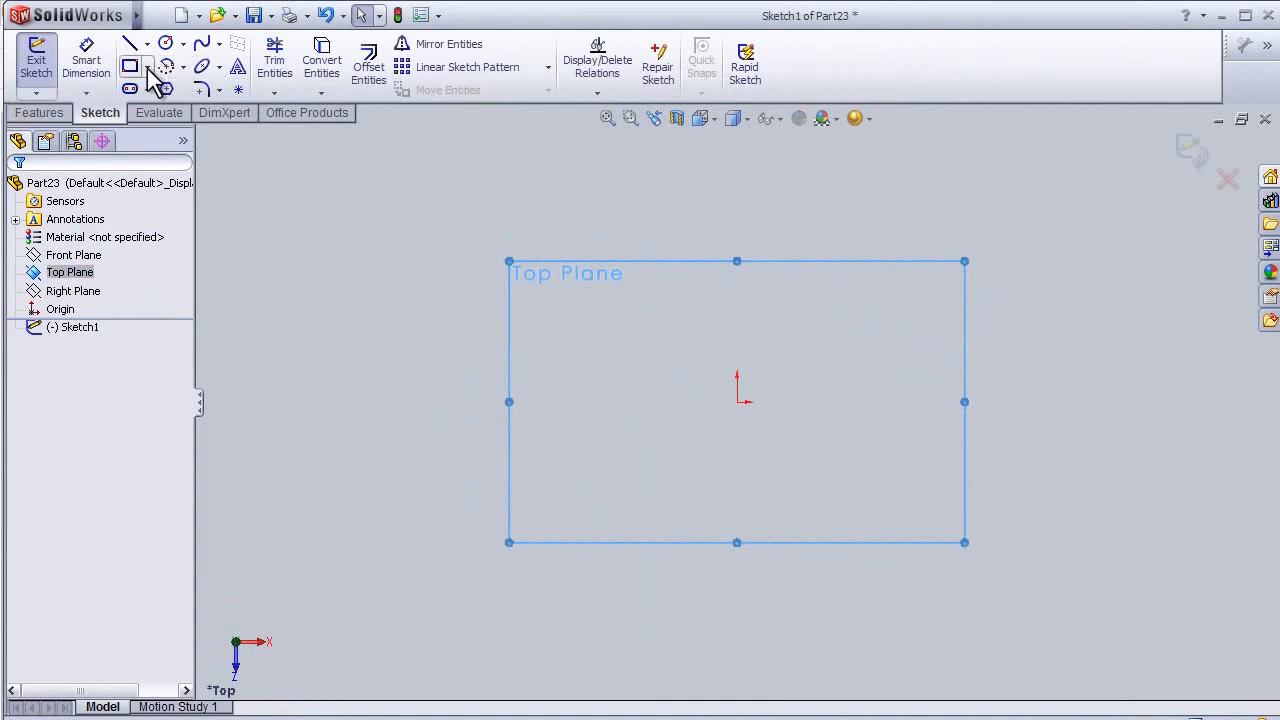
Sketch a corner rectangle from the origin on the Top Plane and extrude it 30 mm
left_click(737, 401)
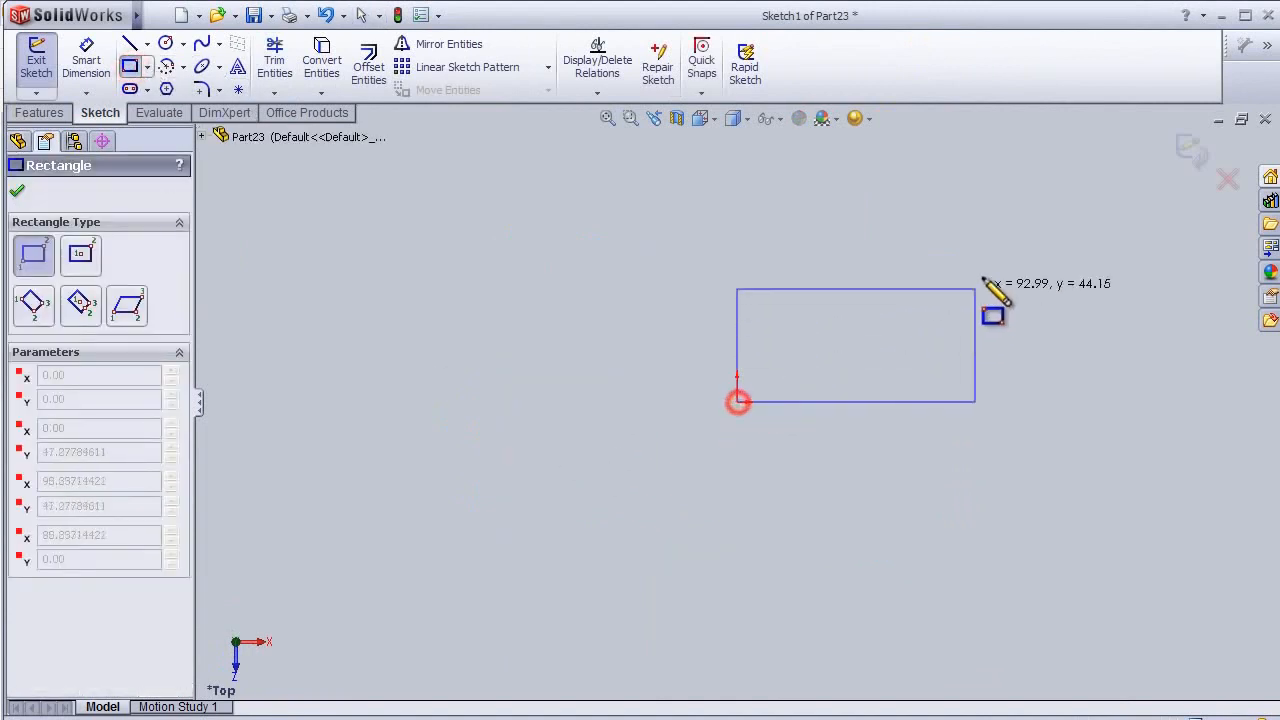
left_click(1064, 167)
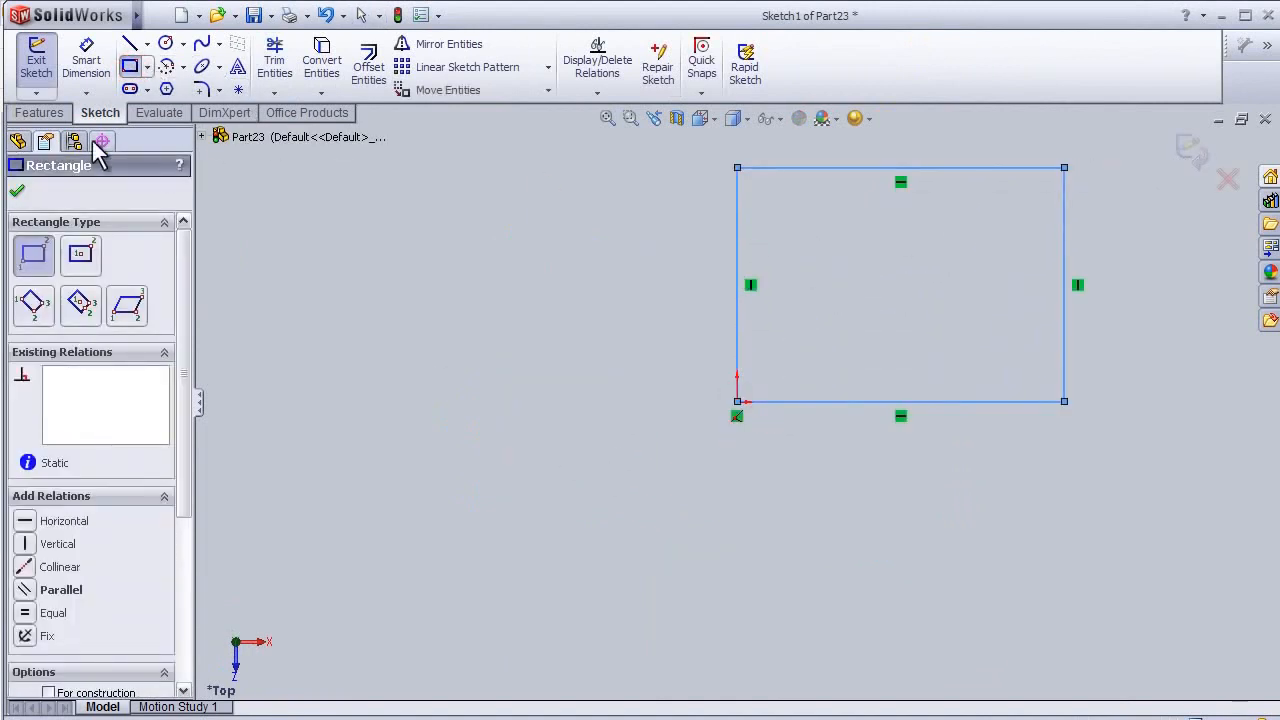
left_click(39, 112)
left_click(44, 62)
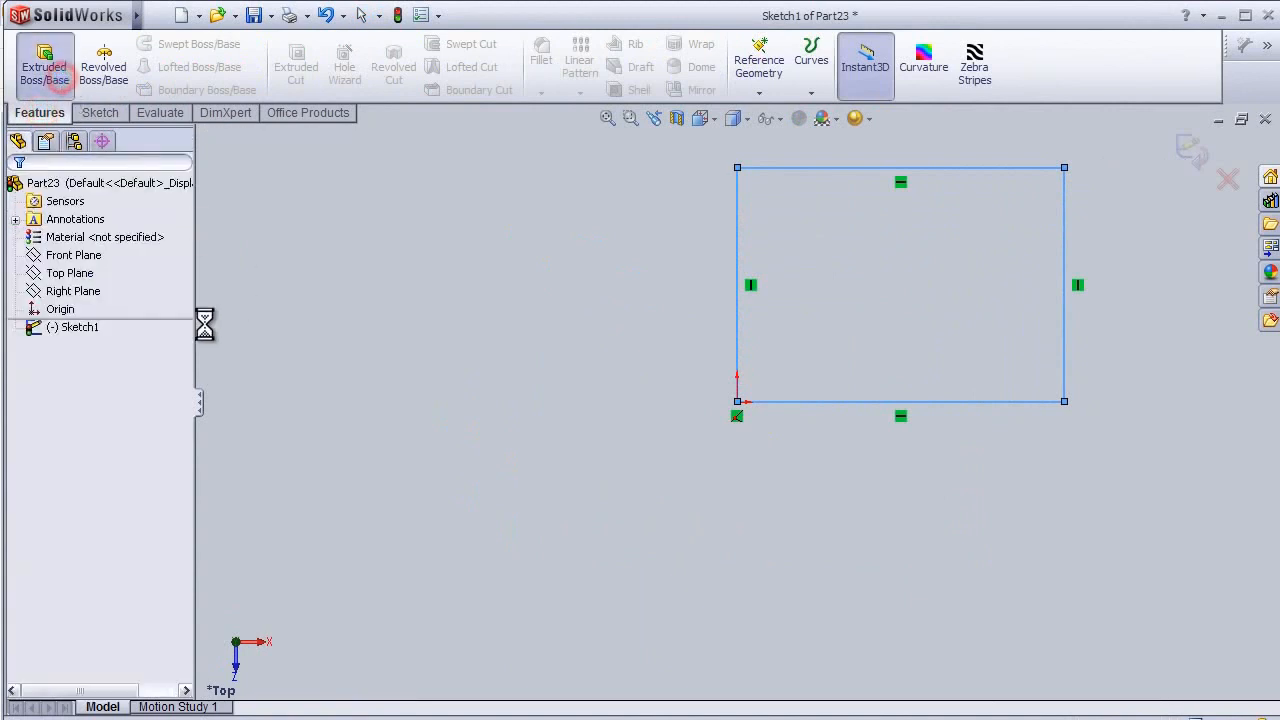
left_click(174, 376)
left_click(174, 376)
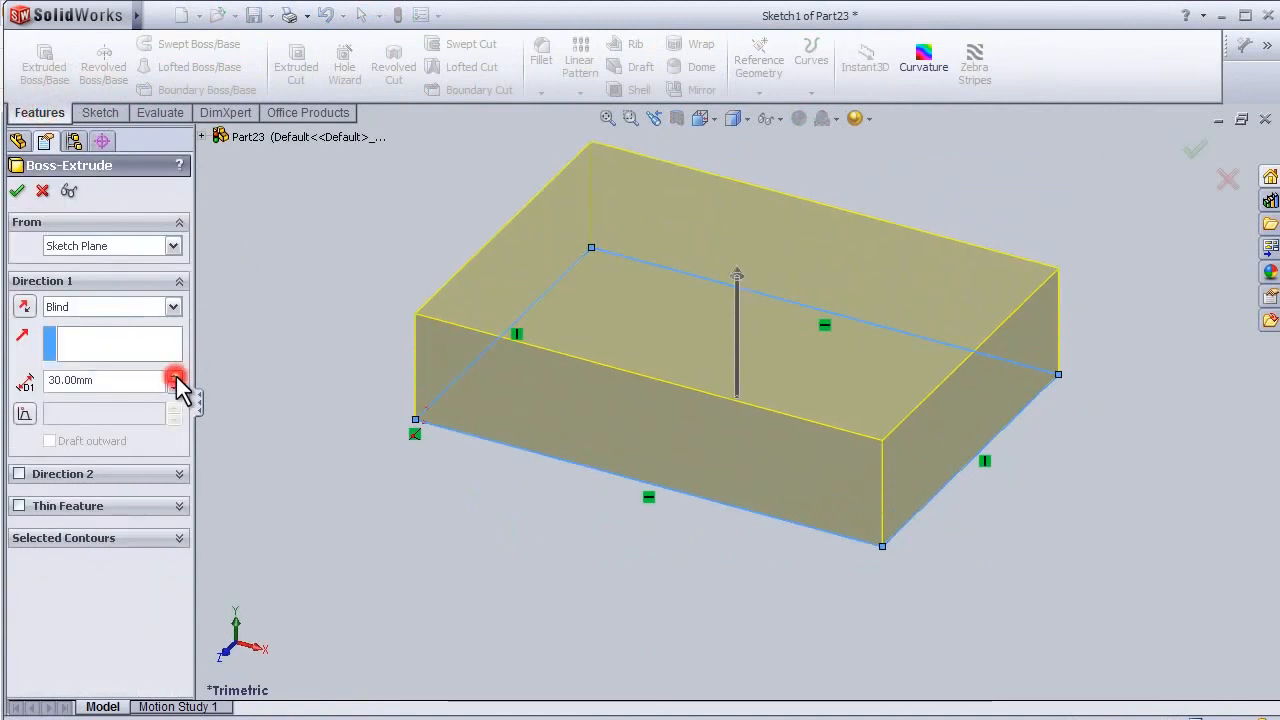
left_click(17, 190)
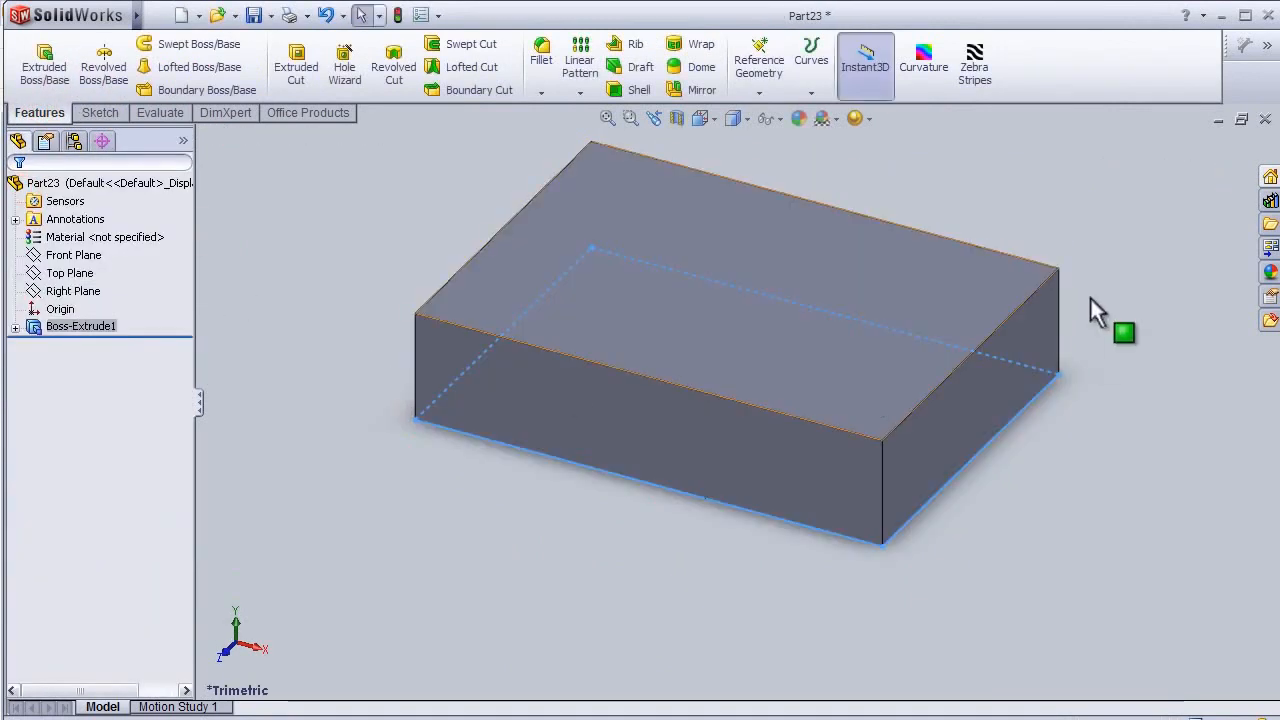
Start a sketch on the block's top face, view it normal to the screen, and draw a corner rectangle well inside the face's edges
middle_click_drag(1022, 240, 1020, 320)
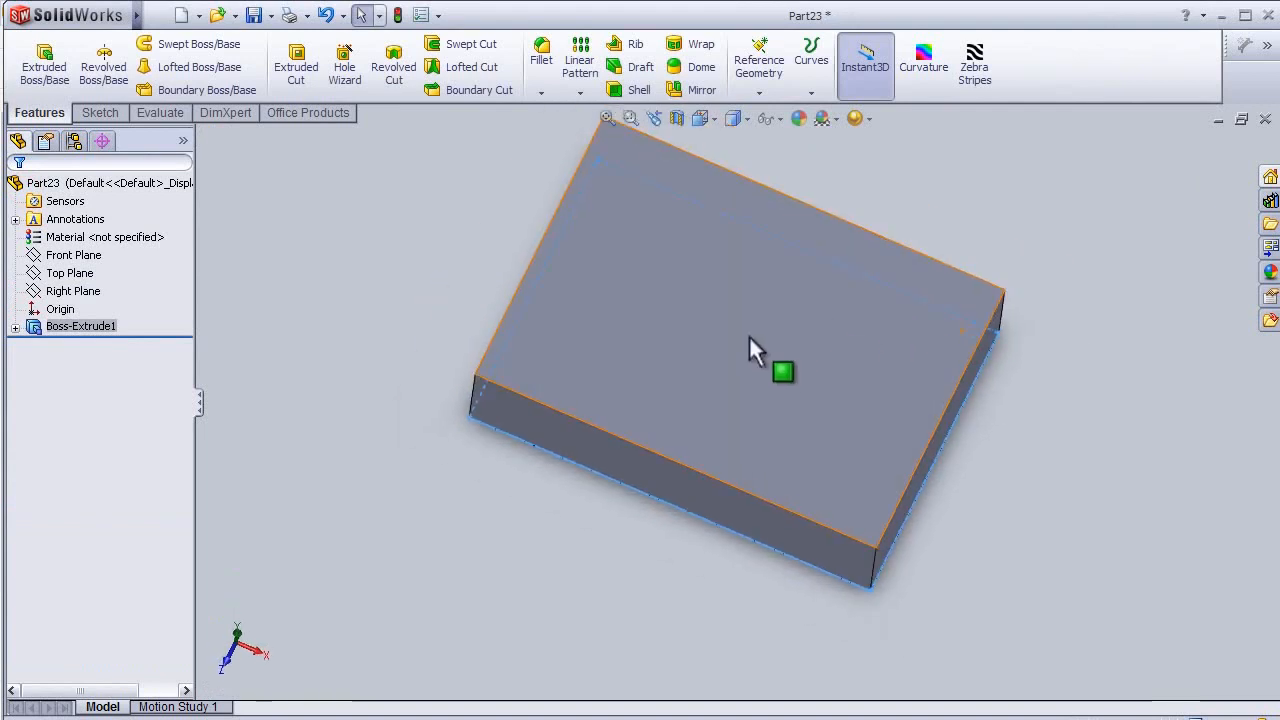
left_click(760, 356)
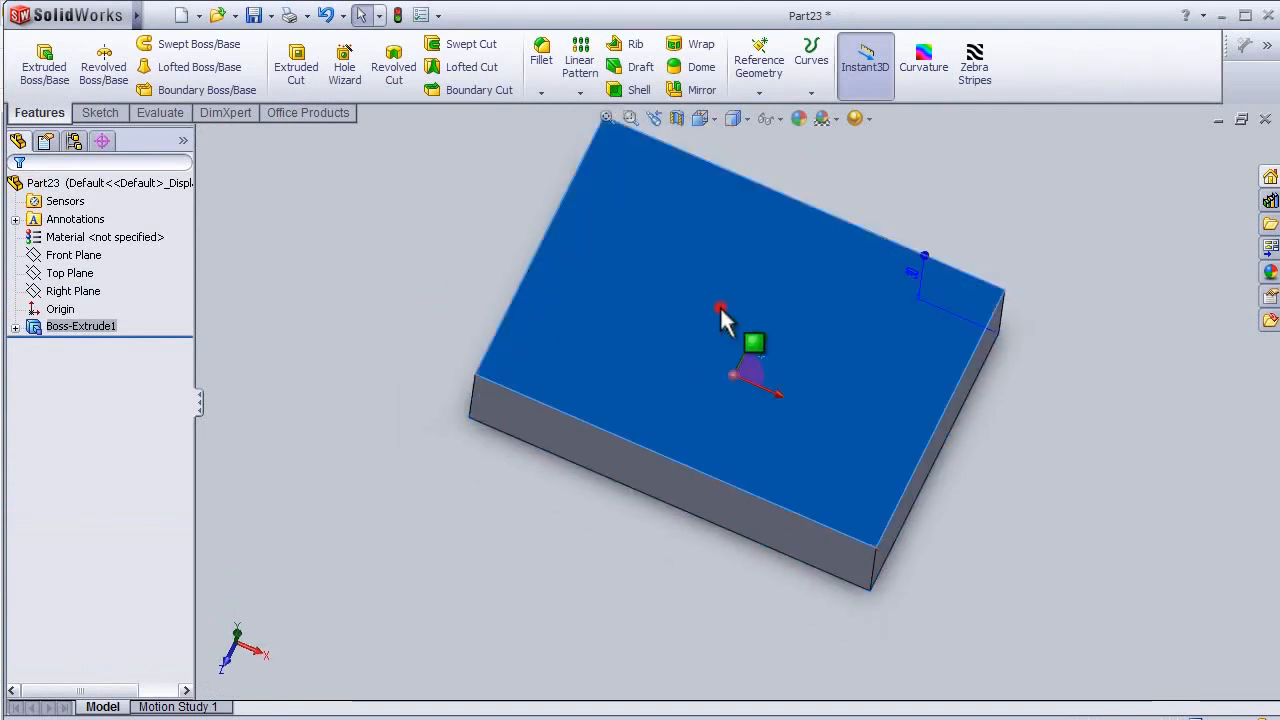
left_click(797, 245)
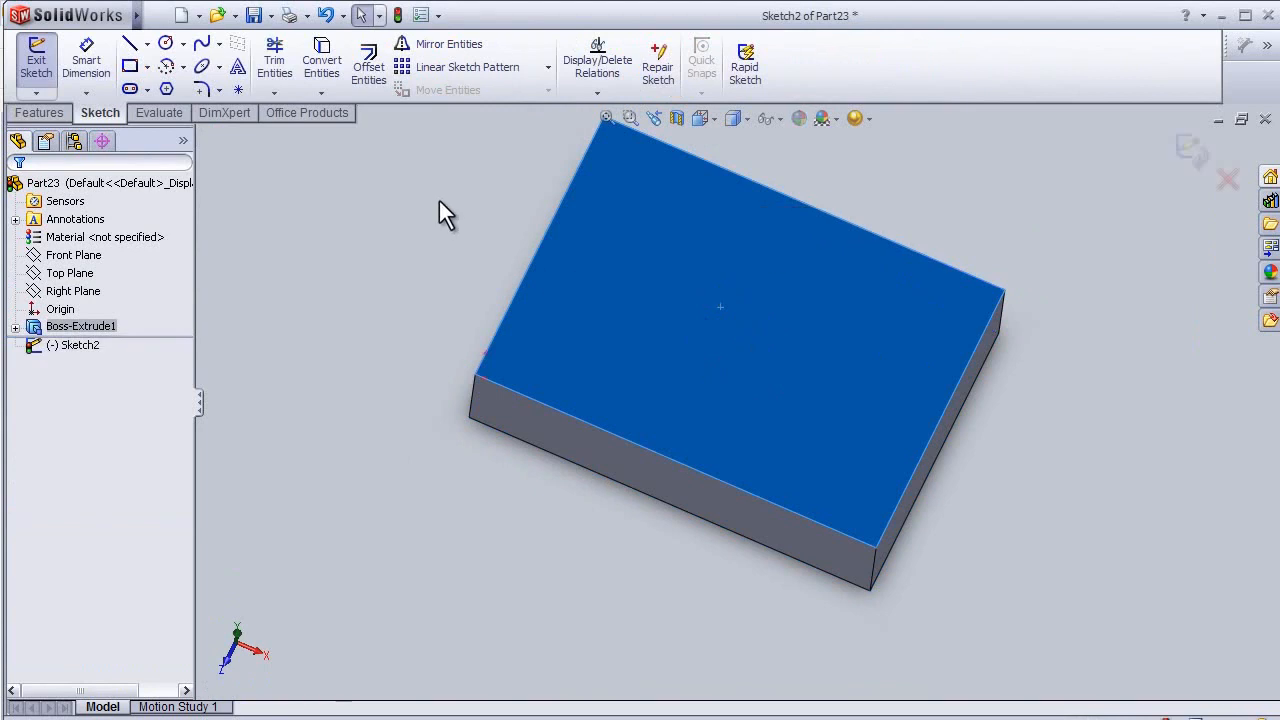
key("space")
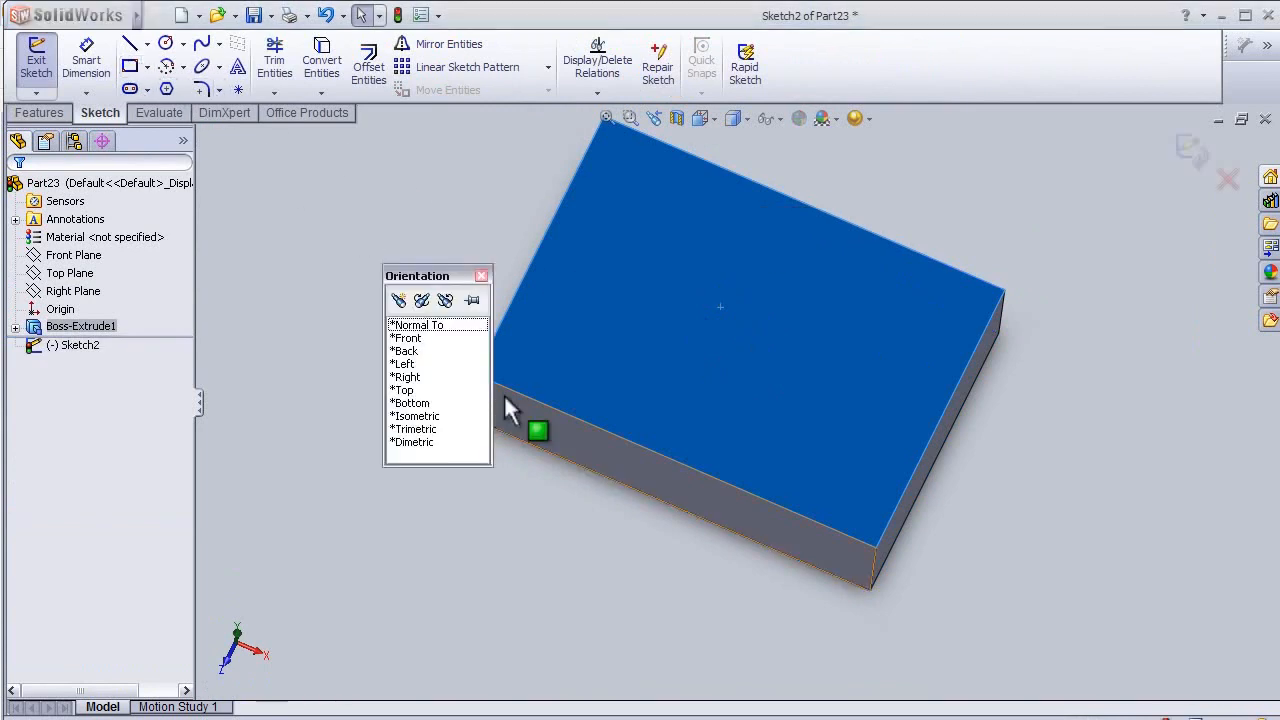
left_click(440, 325)
left_click(130, 66)
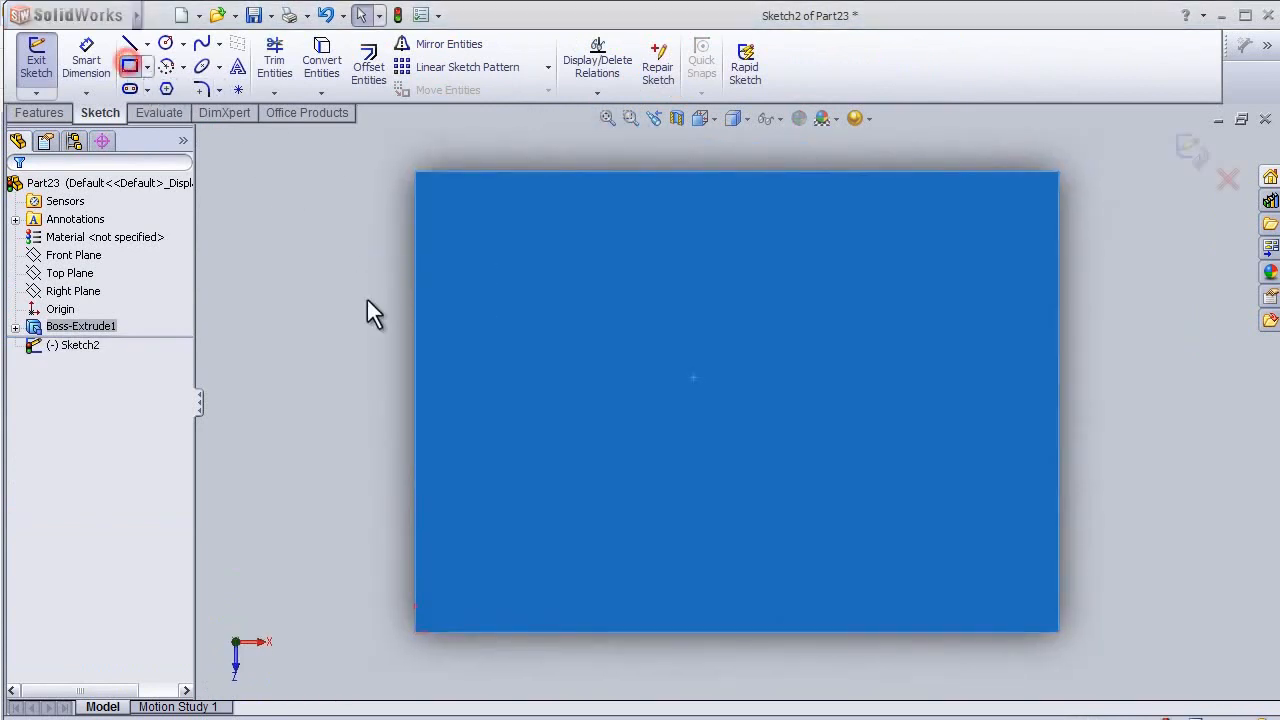
left_click(517, 324)
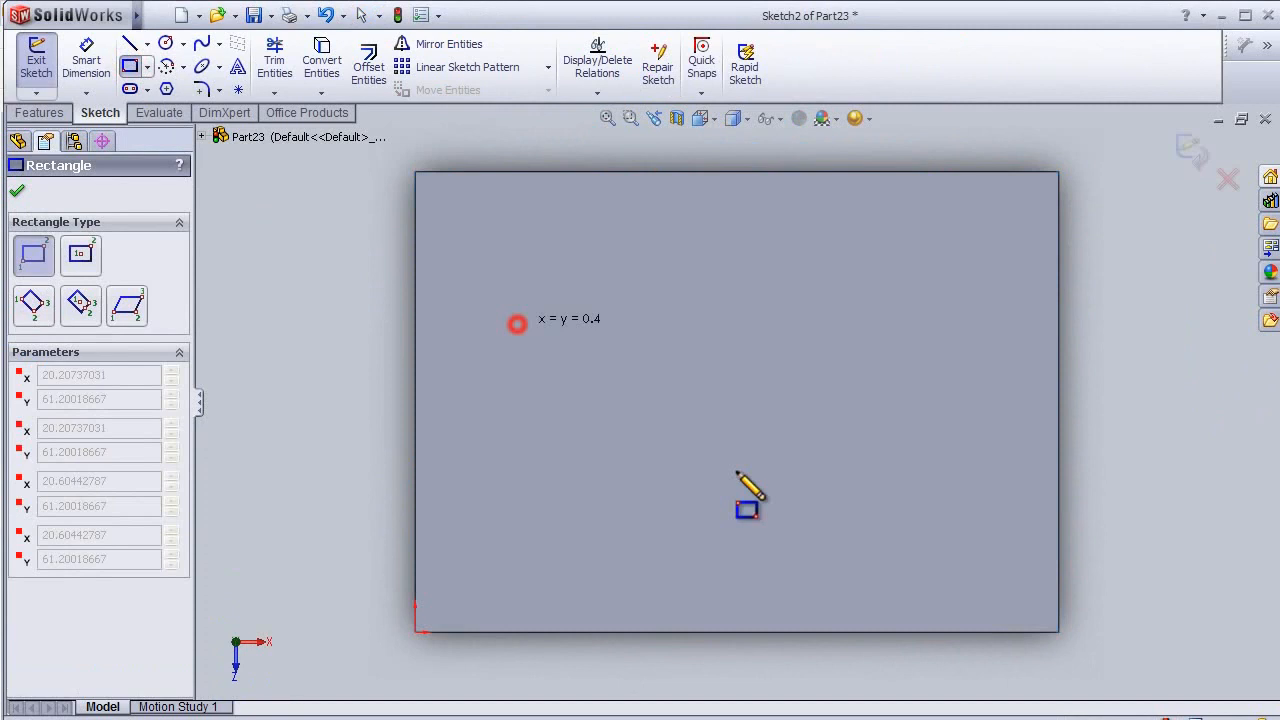
left_click(973, 503)
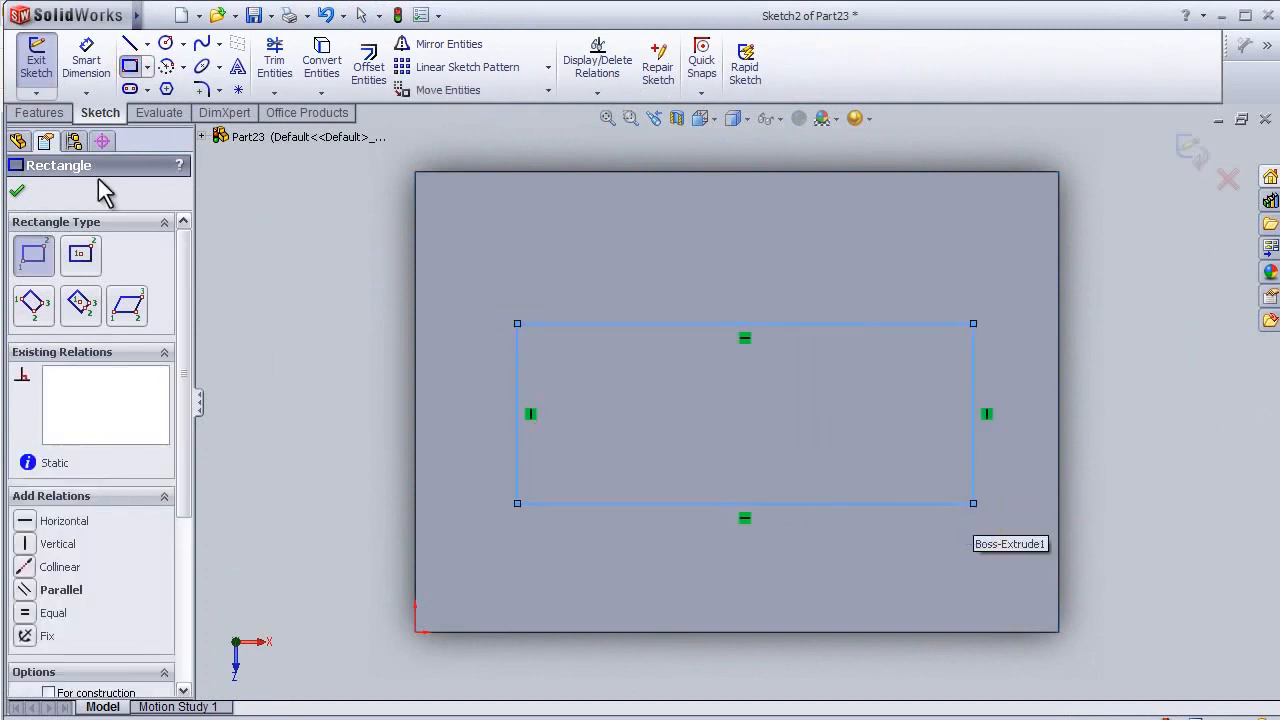
Extrude the inner rectangle upward from the block's top face as a blind boss merged with the base
left_click(15, 112)
left_click(40, 68)
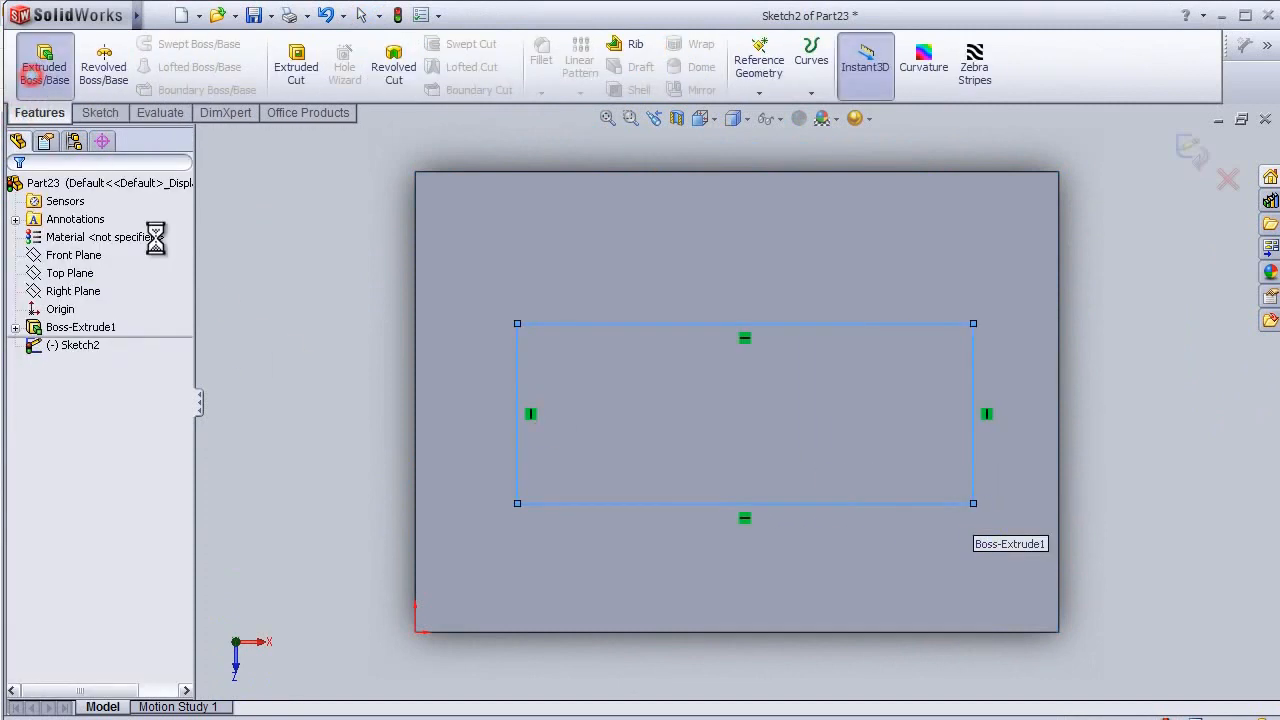
middle_click_drag(295, 372, 177, 371)
left_click(175, 375)
left_click(175, 375)
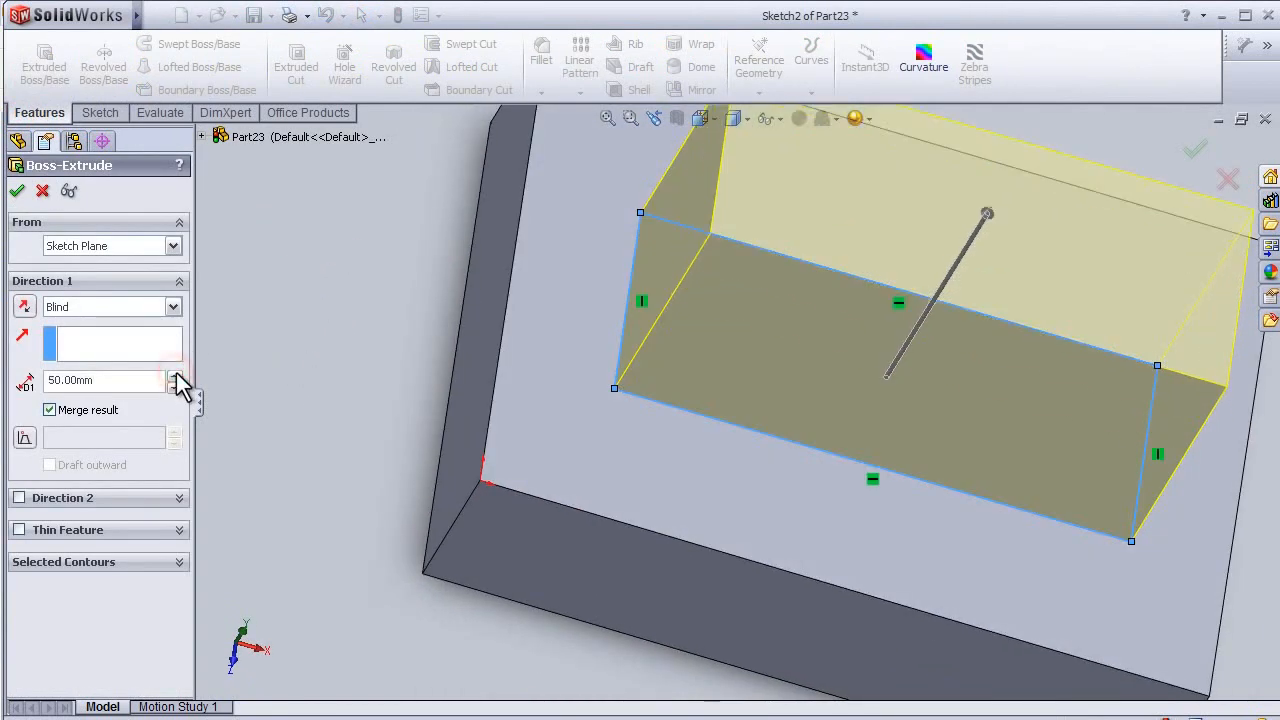
left_click(16, 190)
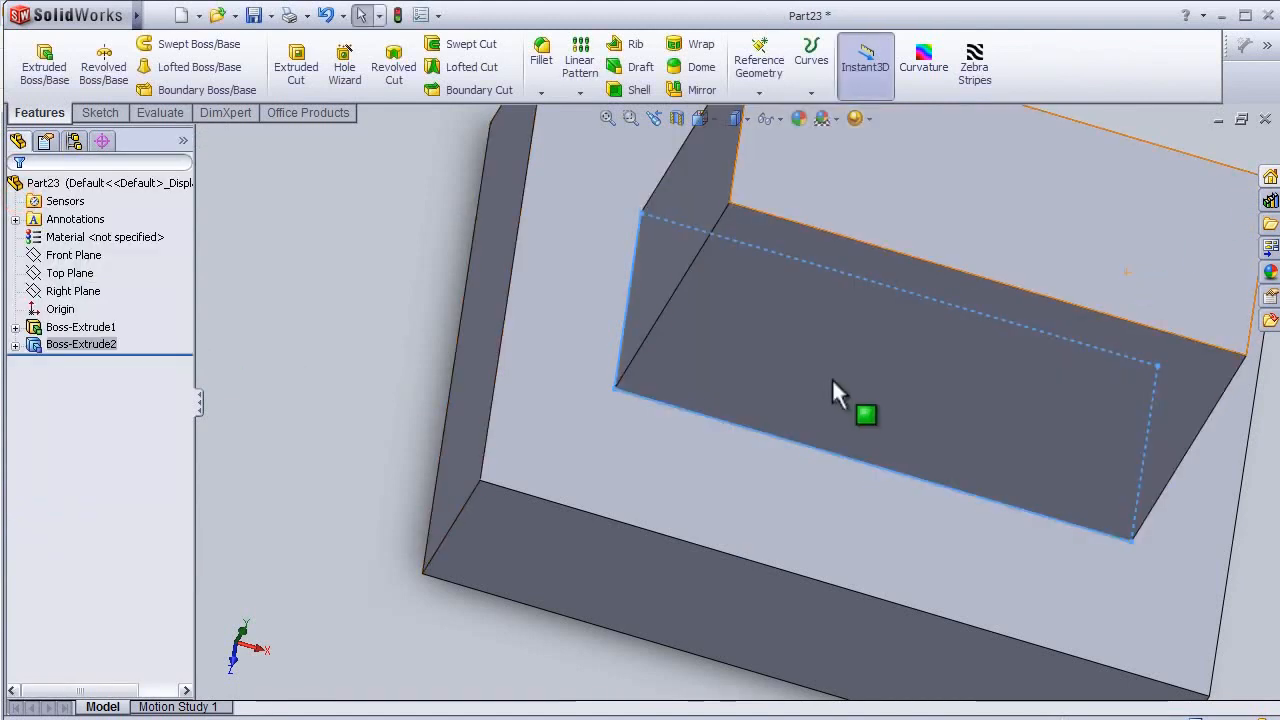
Chamfer the long front top edge of the upper block with a distance of 20 mm at 45 degrees
scroll(820, 379, "up", 2)
scroll(818, 379, "up", 2)
middle_click_drag(1094, 457, 729, 417)
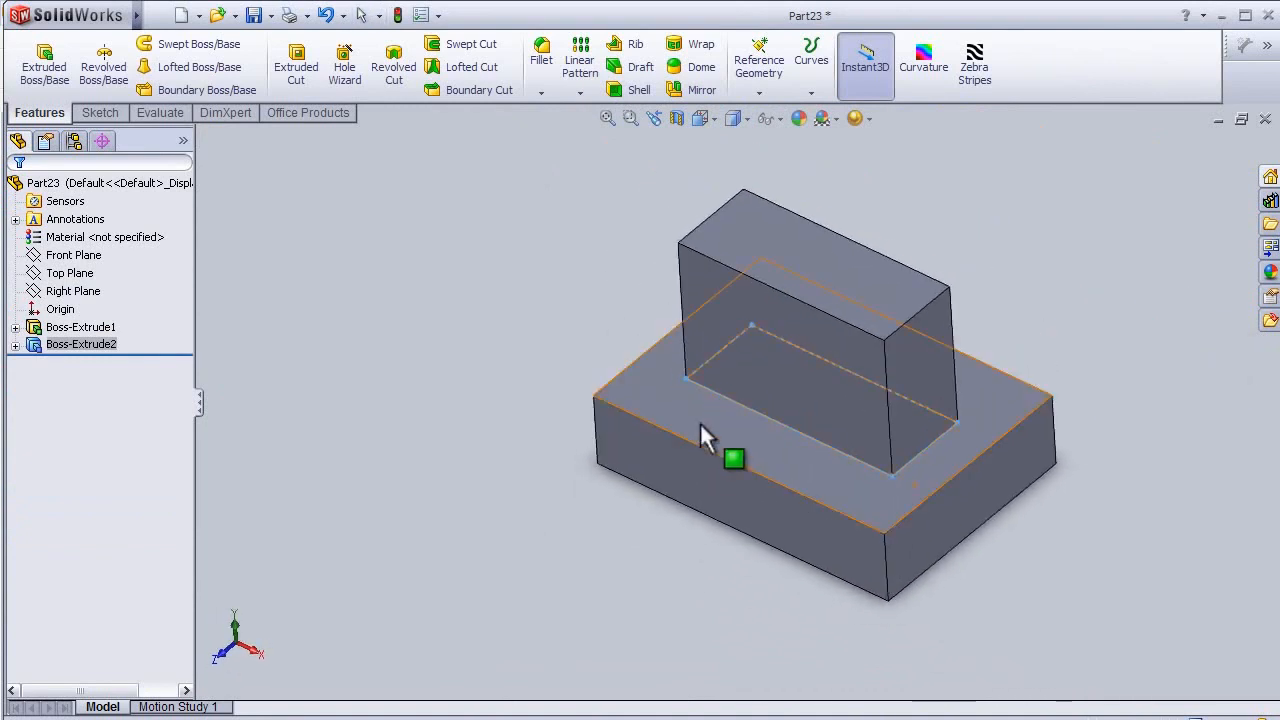
scroll(729, 417, "down", 2)
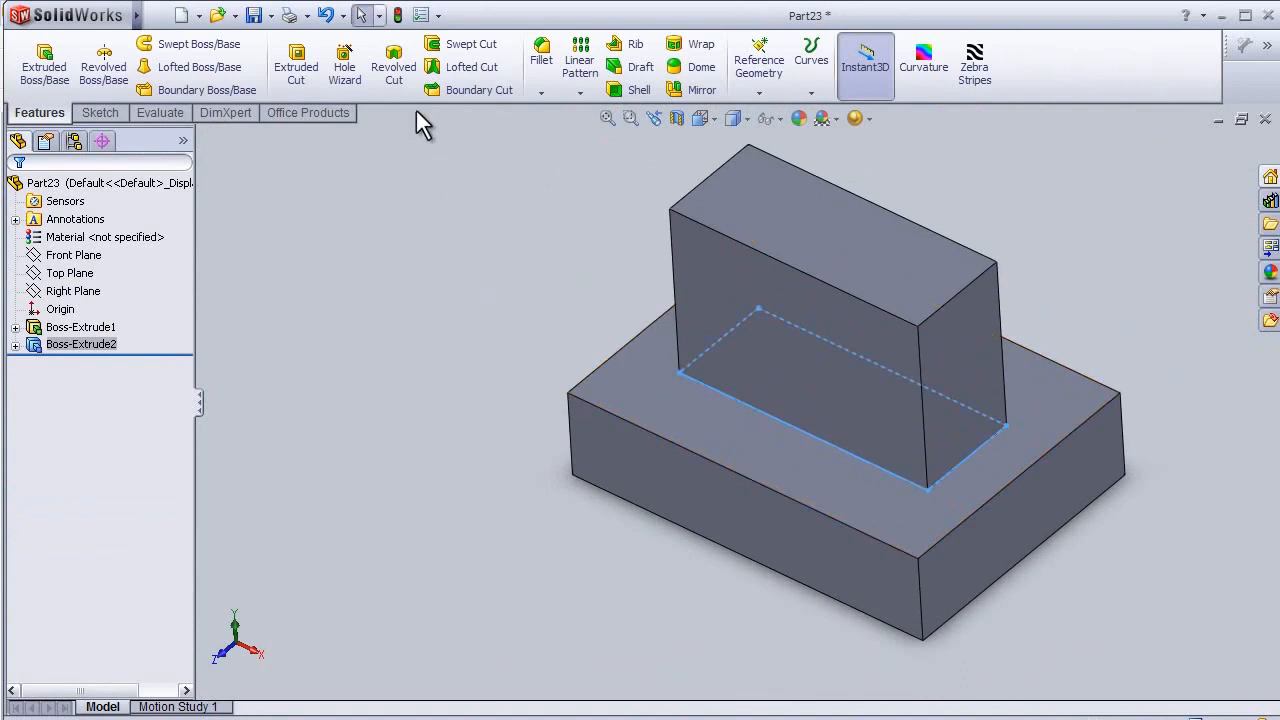
left_click(546, 96)
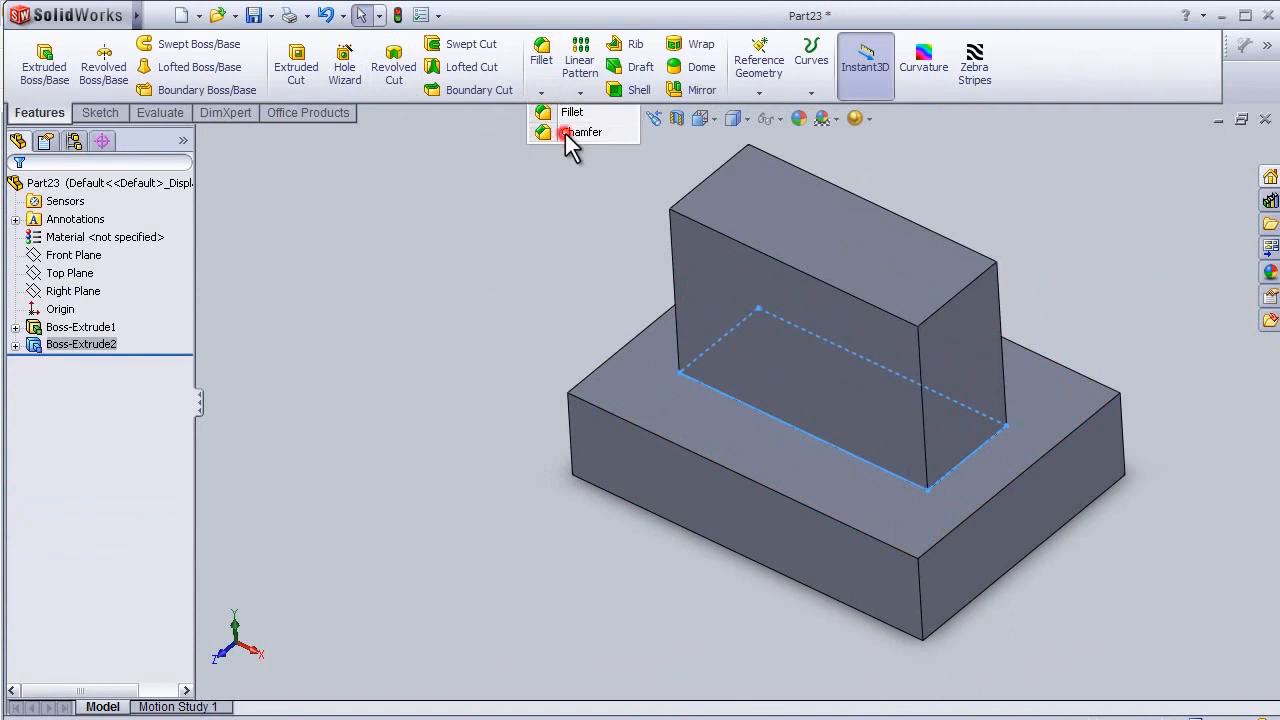
left_click(565, 133)
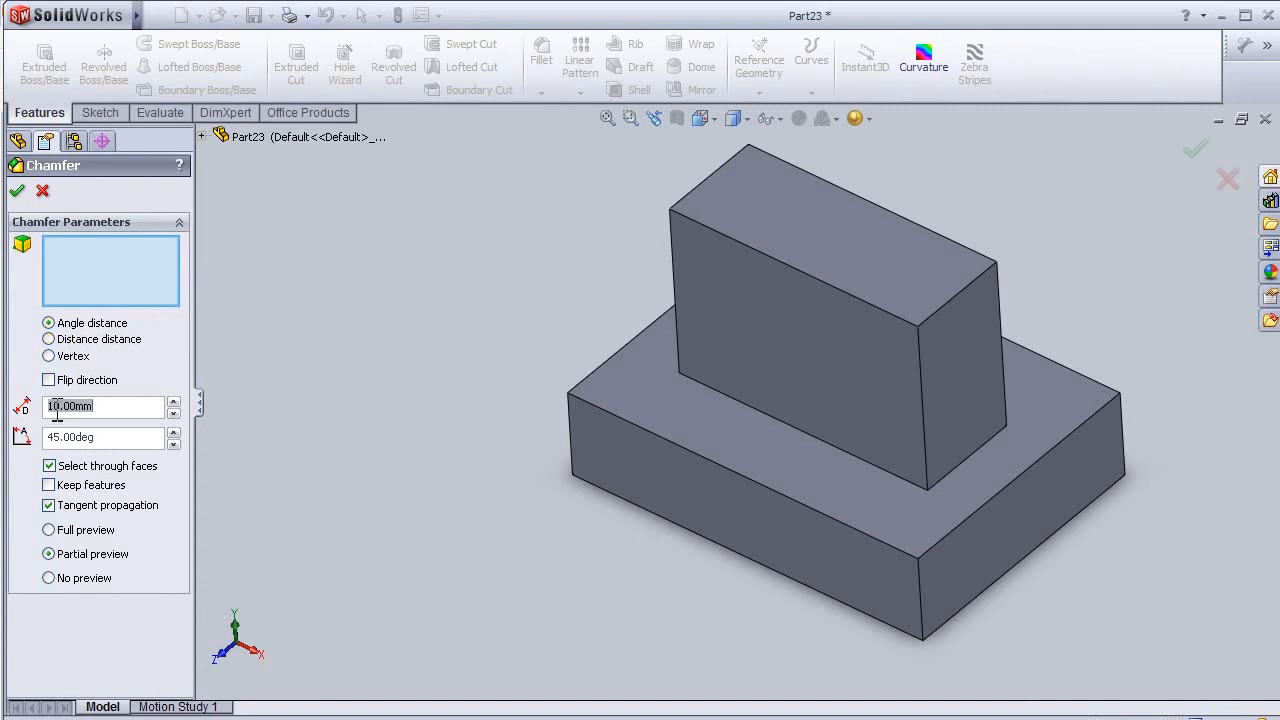
left_click_drag(96, 441, 48, 441)
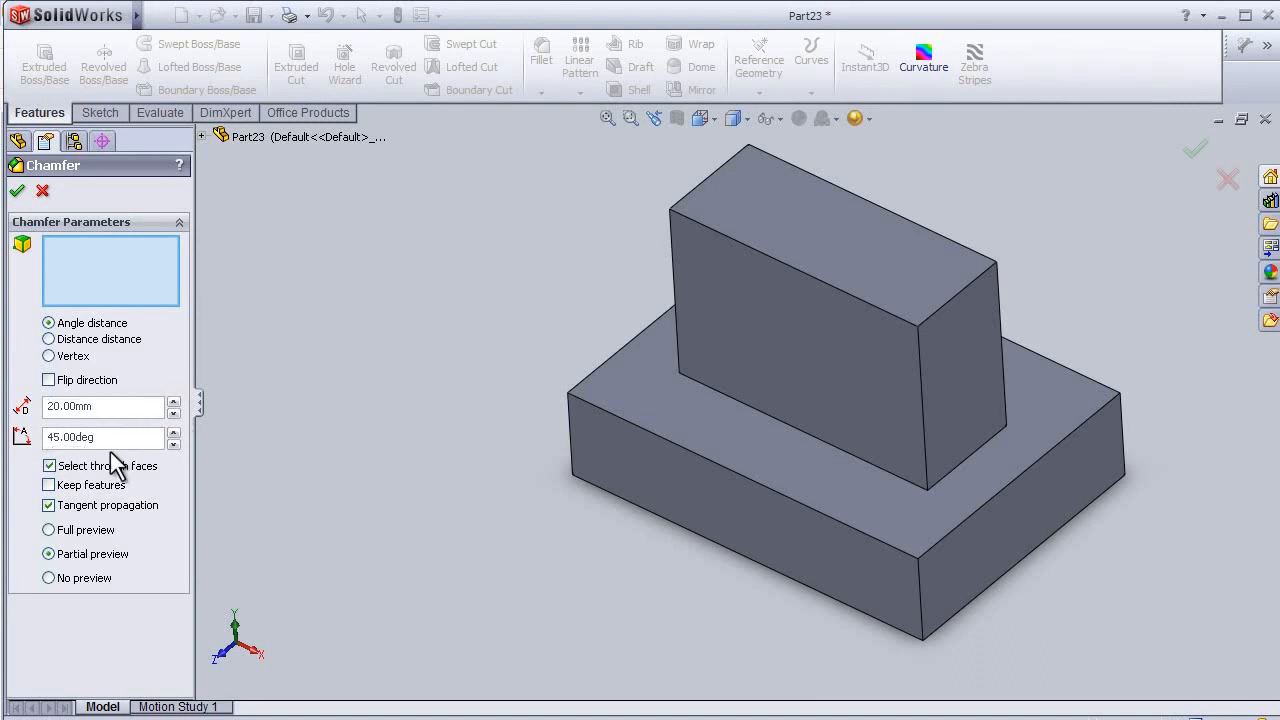
left_click(767, 254)
middle_click_drag(1109, 235, 1032, 225)
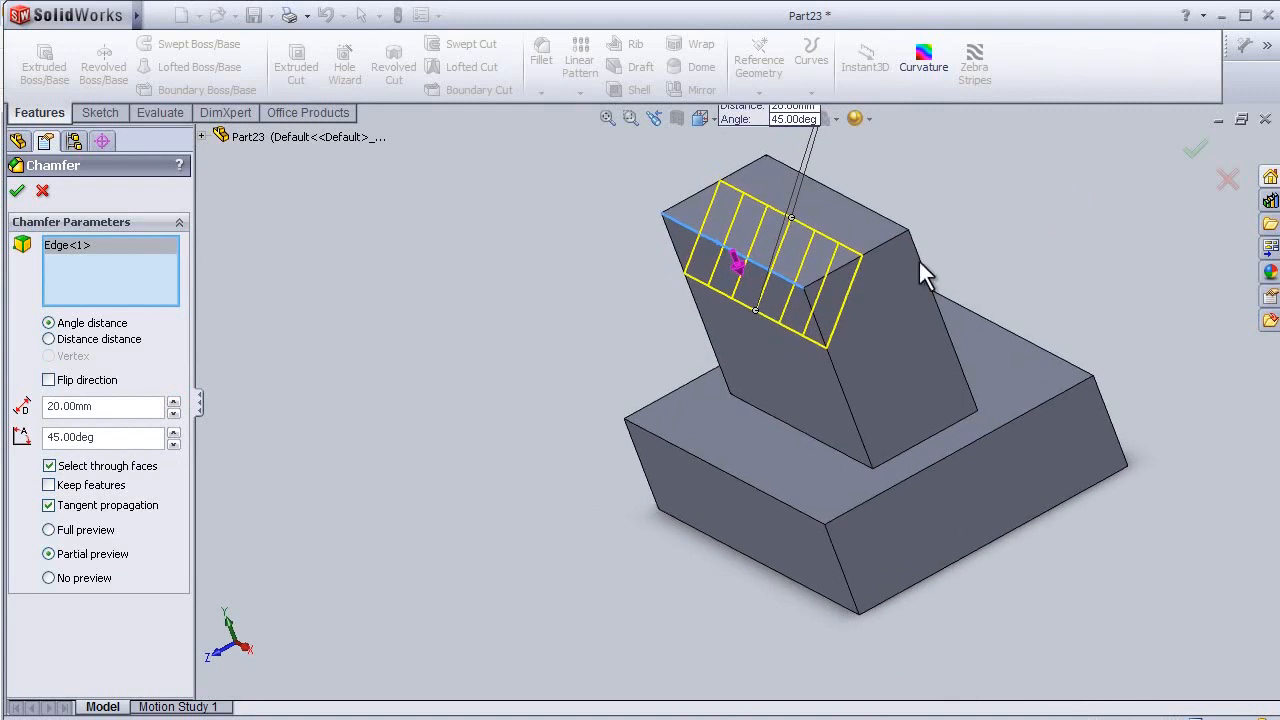
middle_click_drag(541, 337, 593, 349)
left_click(19, 192)
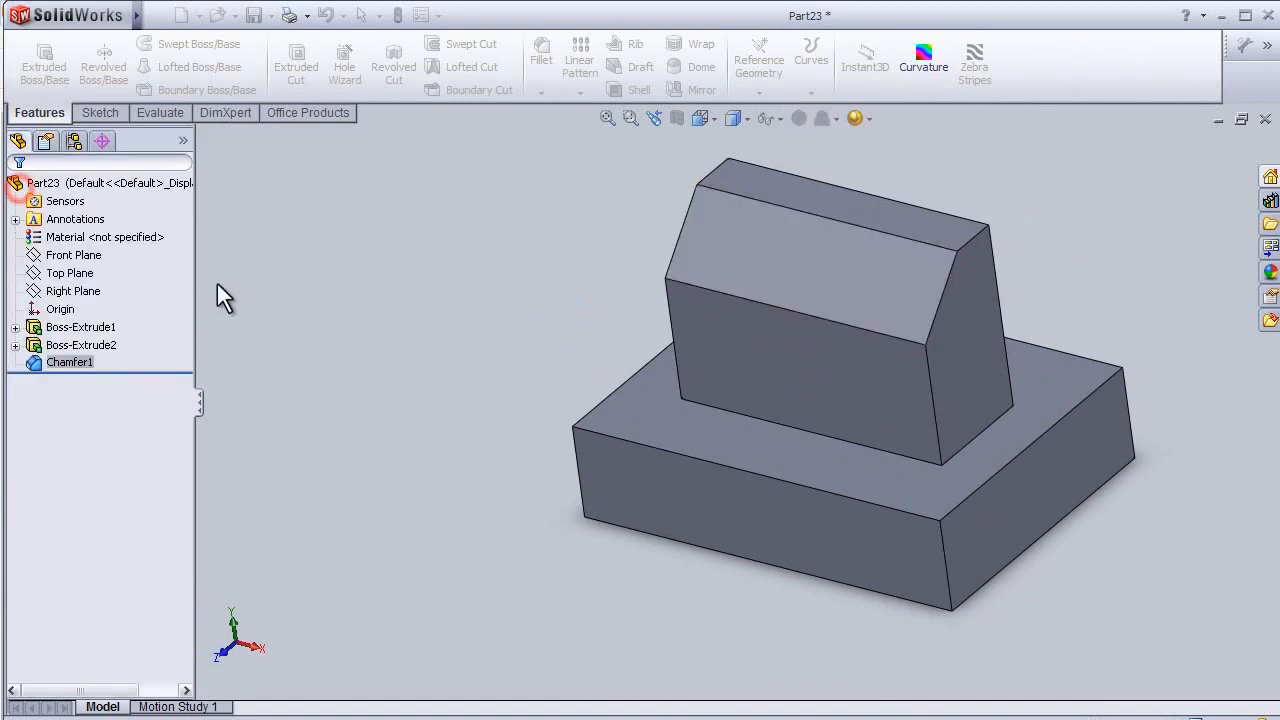
Set up a 10 mm, 60-degree chamfer on the long edge where the upper block's front face meets the base
middle_click_drag(958, 285, 1074, 285)
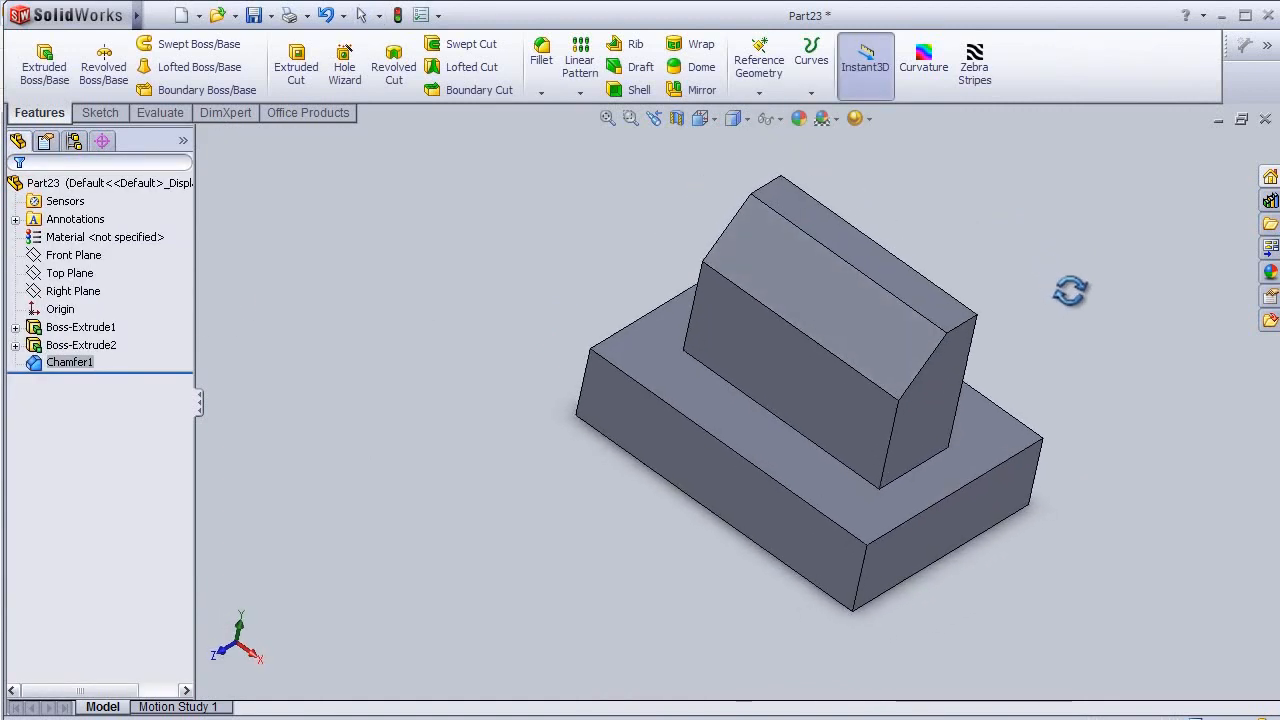
scroll(1074, 285, "down", 1)
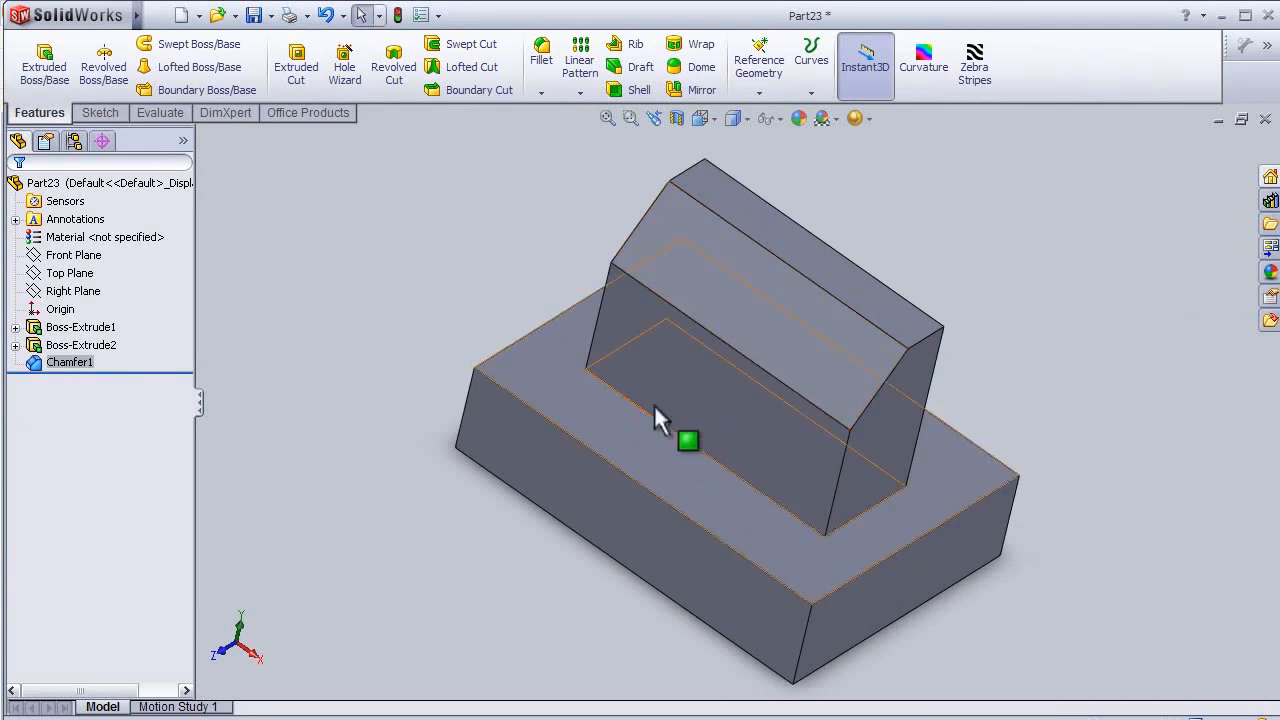
left_click(541, 93)
left_click(571, 131)
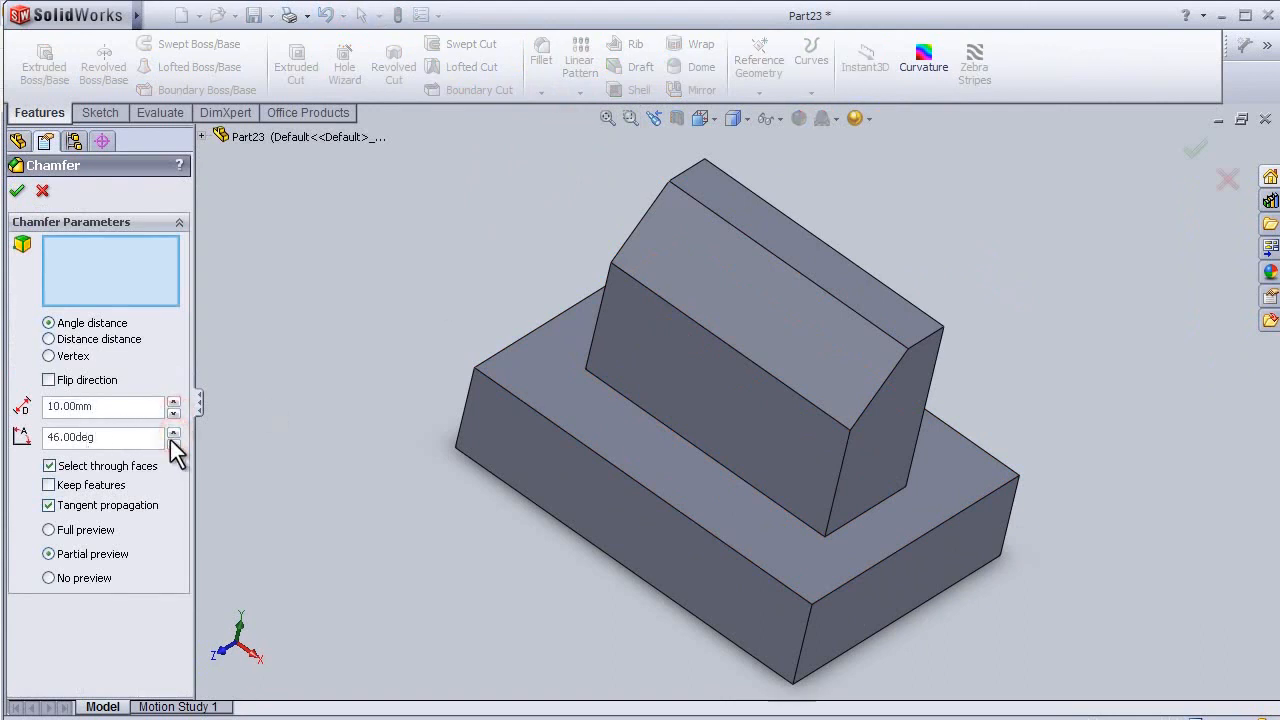
left_click_drag(84, 437, 45, 452)
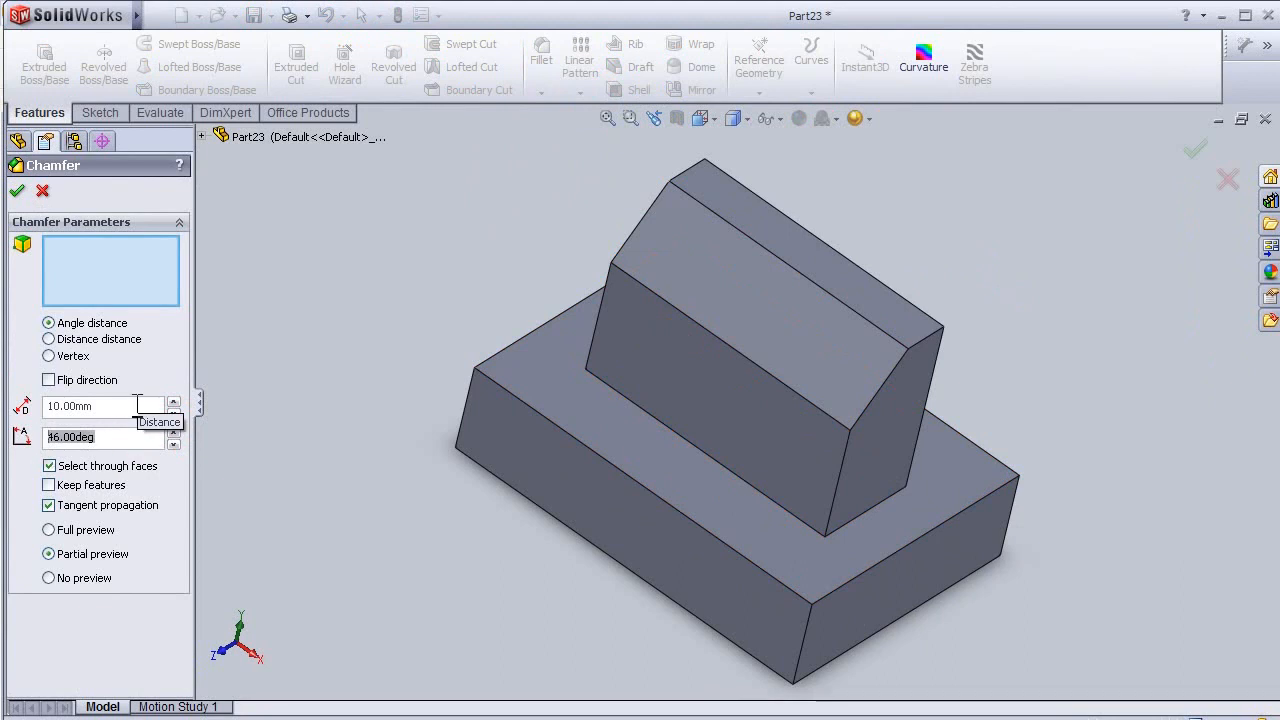
left_click(655, 430)
middle_click_drag(1034, 414, 971, 334)
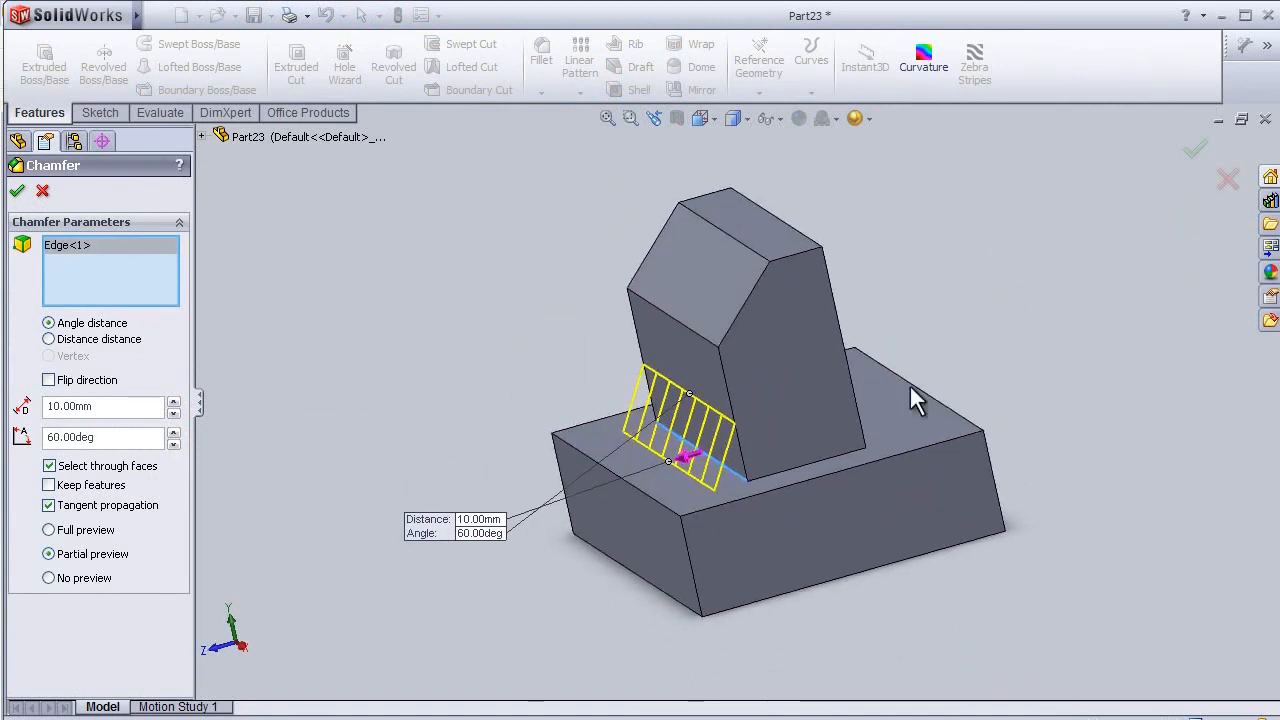
Try an angle of 62 degrees and a distance of 30 mm for the chamfer between the upper block and base
left_click(173, 433)
left_click(173, 433)
left_click(173, 433)
left_click(173, 433)
left_click(173, 433)
left_click(173, 433)
left_click(173, 433)
left_click(173, 443)
left_click(173, 443)
left_click(173, 443)
left_click(173, 443)
left_click(173, 443)
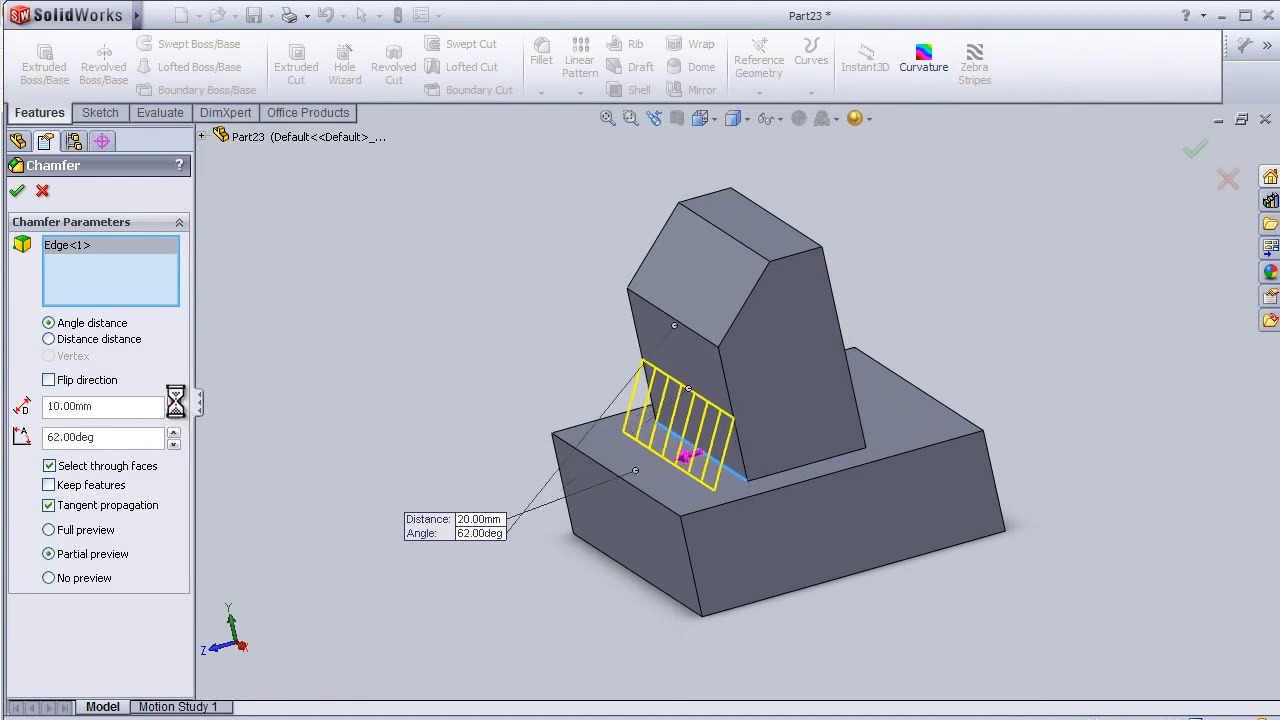
left_click(174, 401)
left_click(174, 401)
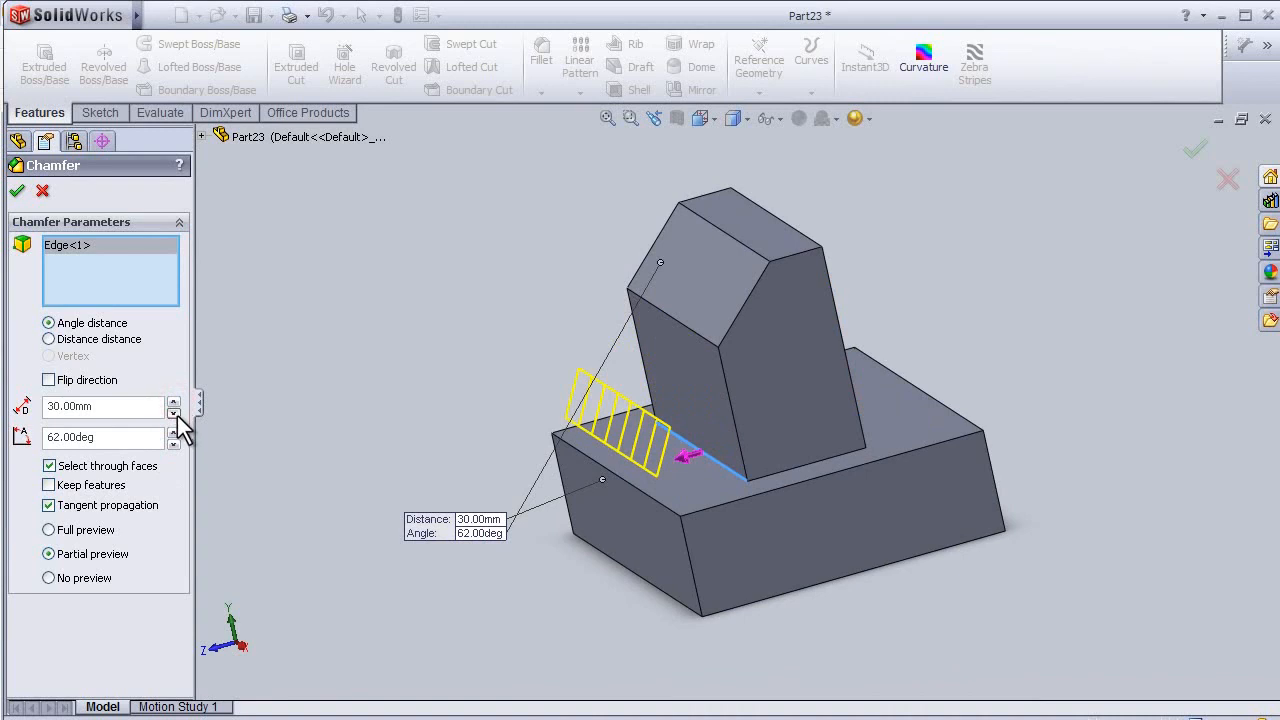
Set the chamfer between the upper block and base to 10 mm and 60 degrees and apply it
left_click(173, 413)
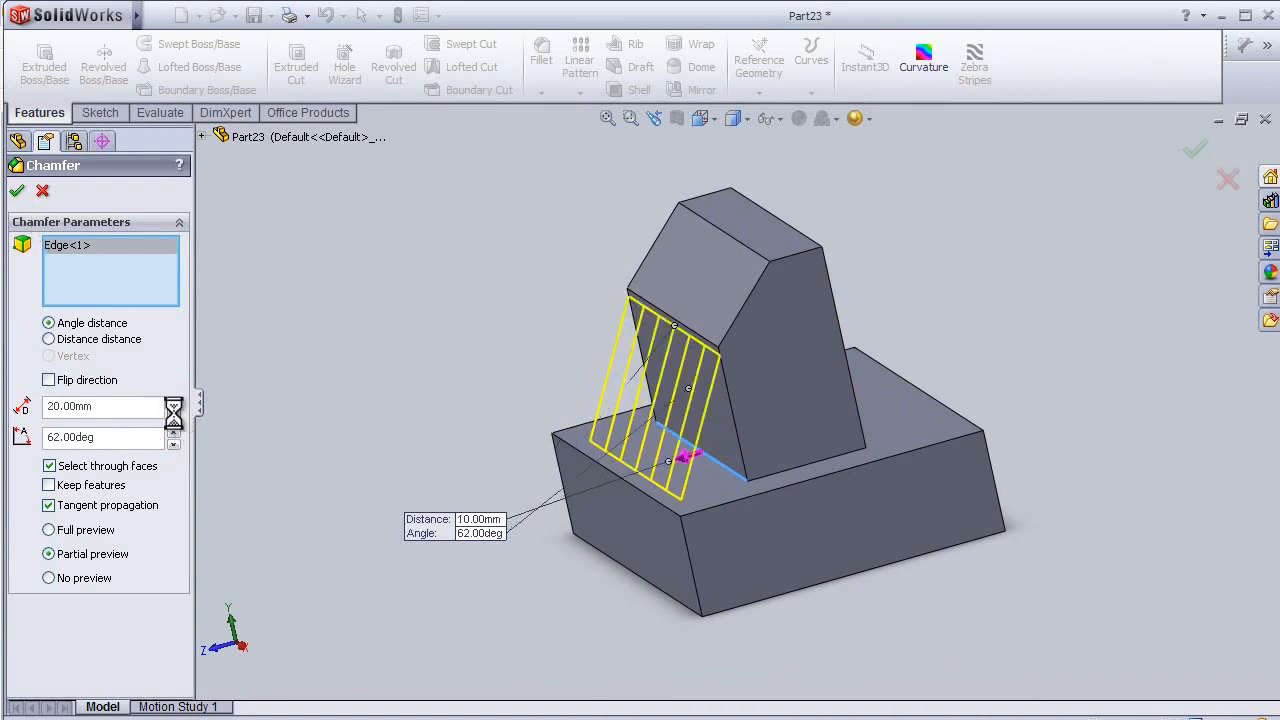
left_click(173, 413)
left_click(173, 444)
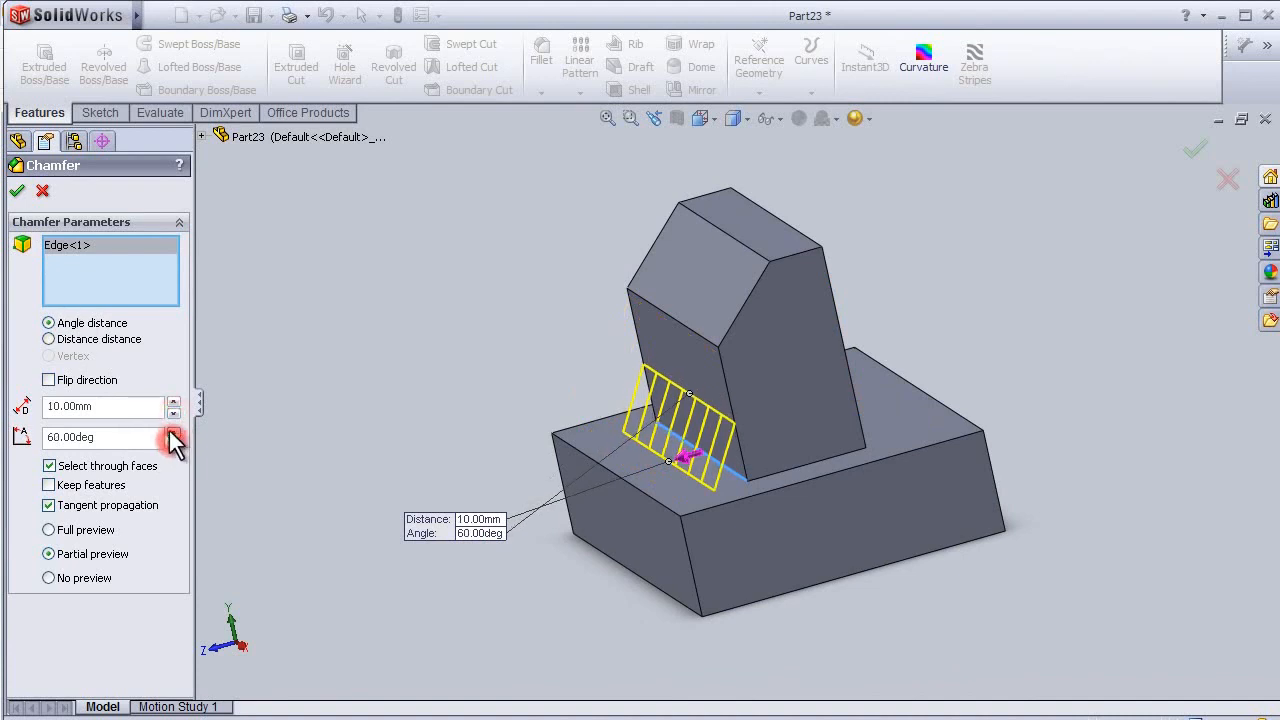
left_click(19, 192)
Chamfer two adjacent top edges of the base block, one short and one long, with a distance of 10 mm at 30 degrees
middle_click_drag(886, 371, 931, 461)
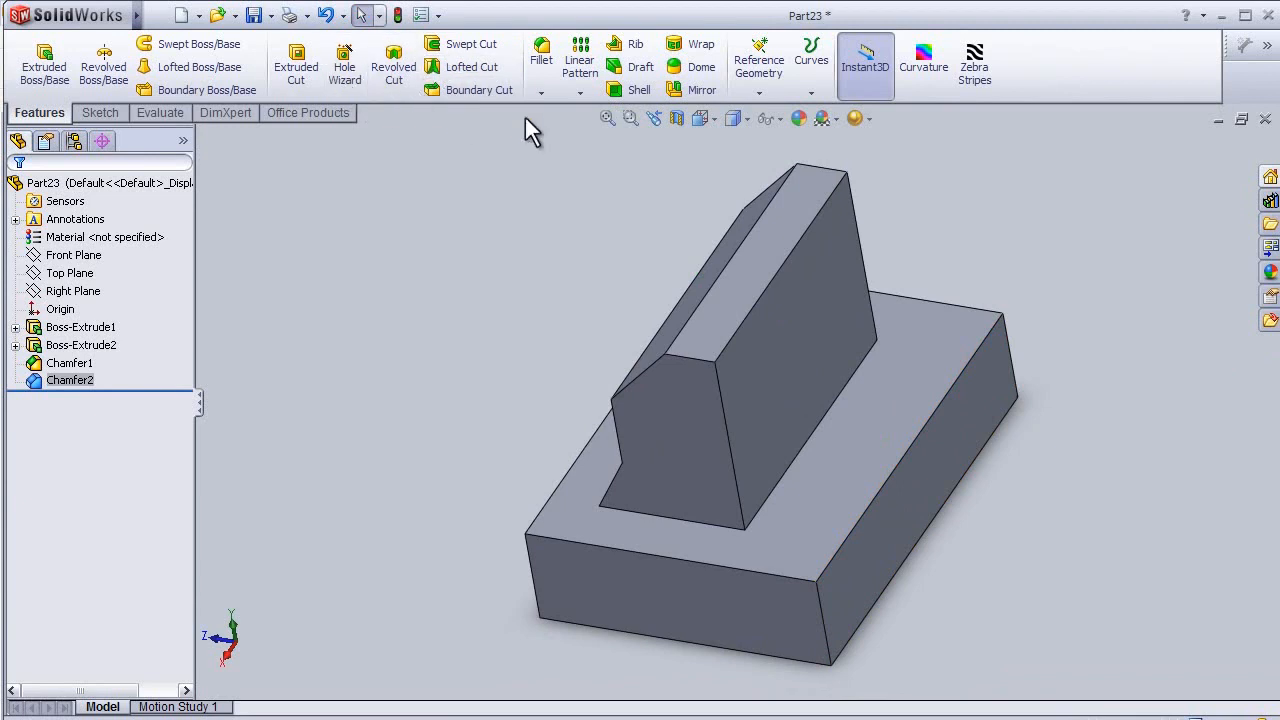
left_click(543, 94)
left_click(572, 130)
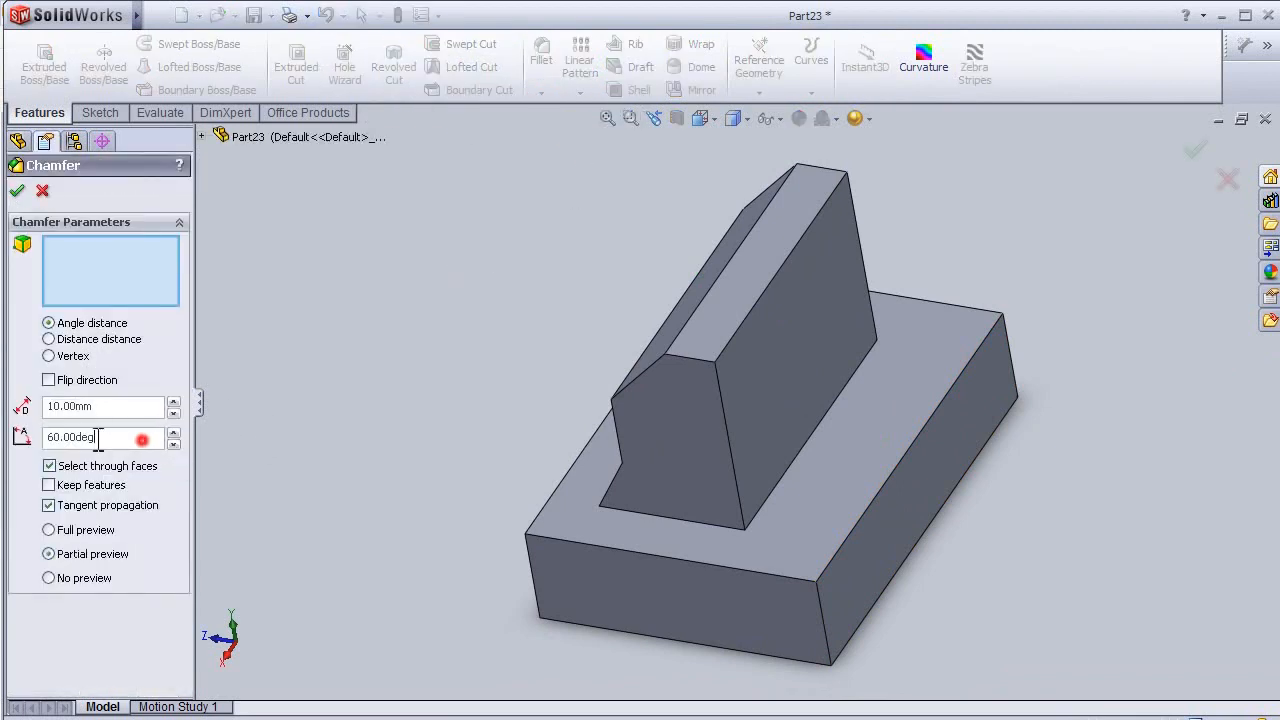
left_click_drag(124, 438, 42, 455)
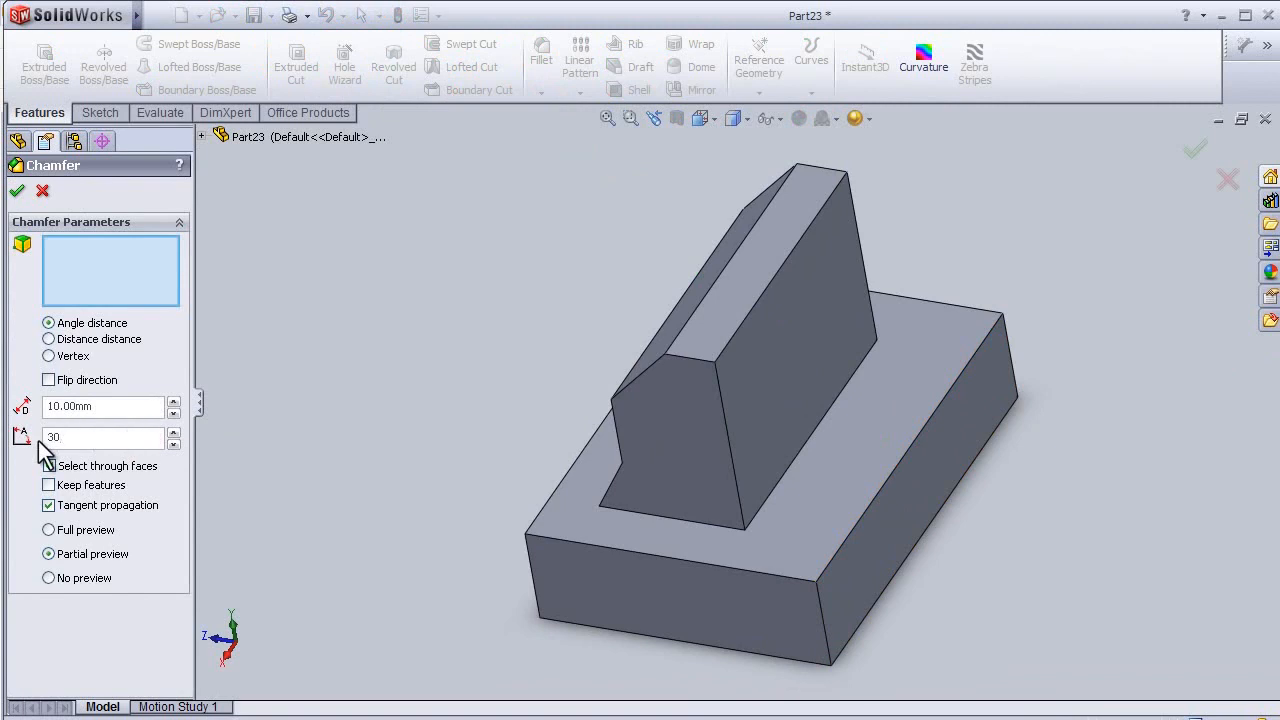
left_click(660, 556)
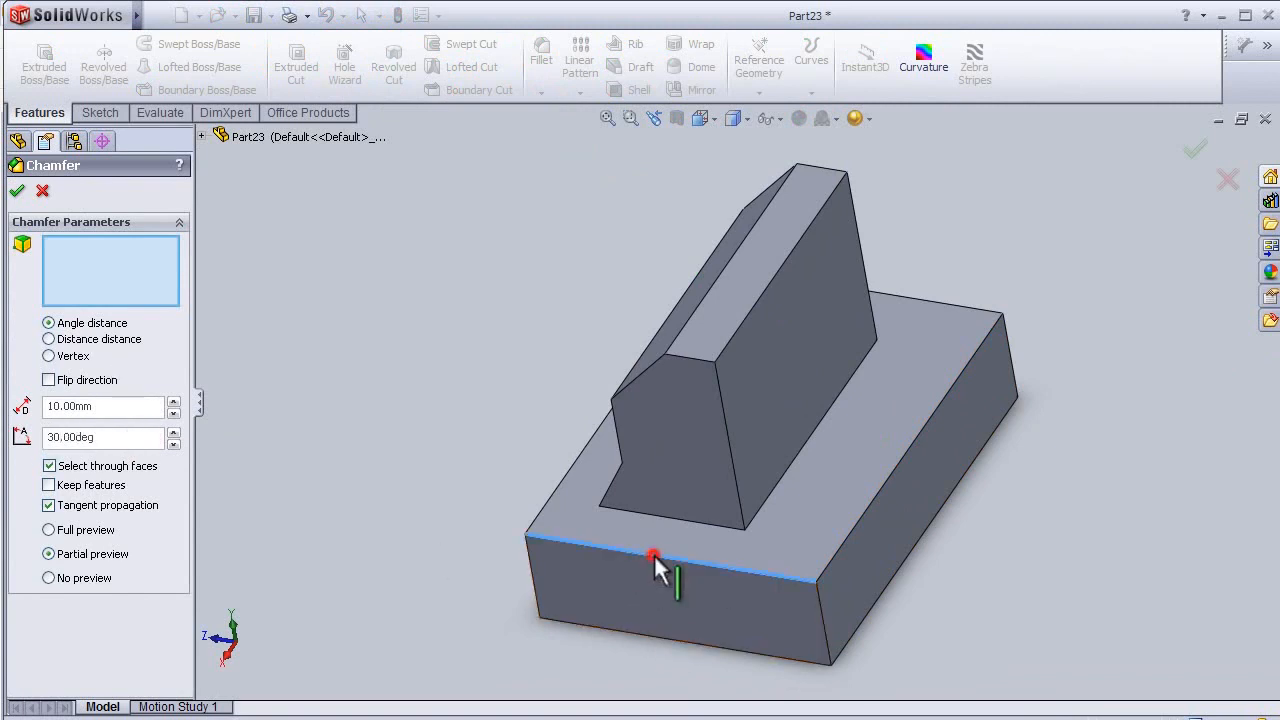
left_click(886, 488)
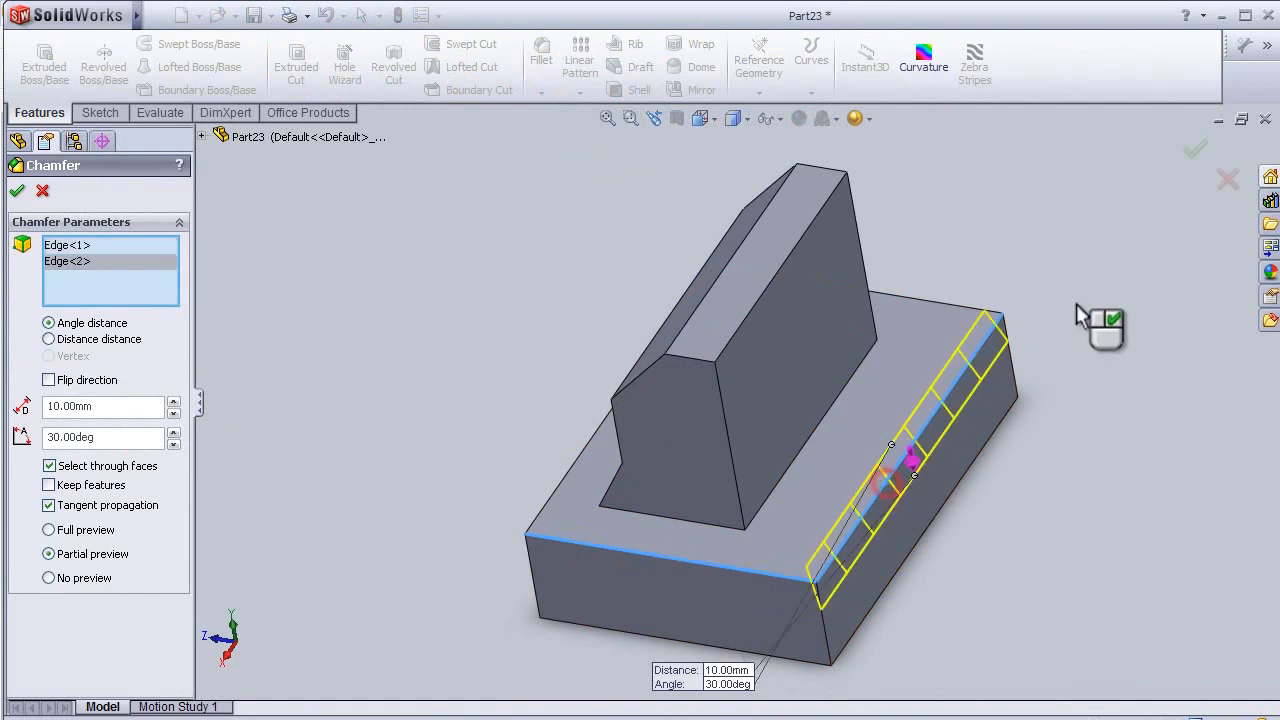
middle_click_drag(1063, 330, 1108, 342)
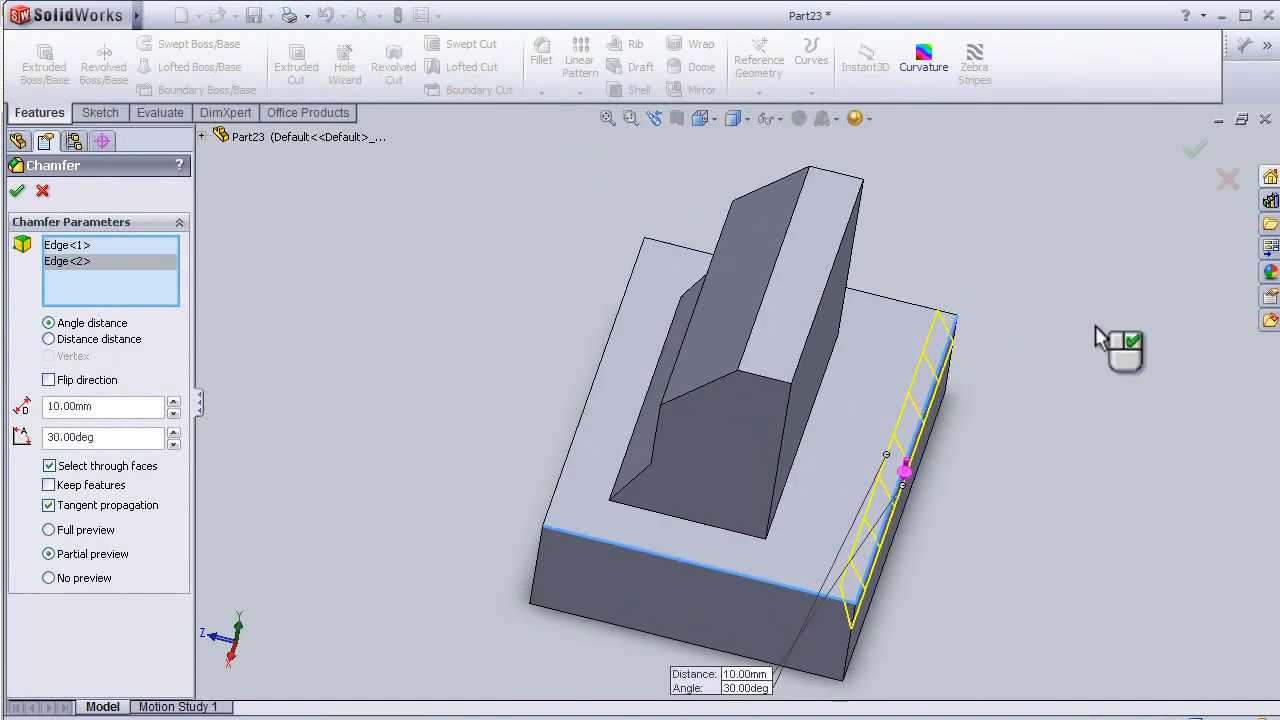
left_click(16, 190)
Edit the base's top-edge chamfer to include the remaining two top edges of the base block
middle_click_drag(954, 268, 903, 470)
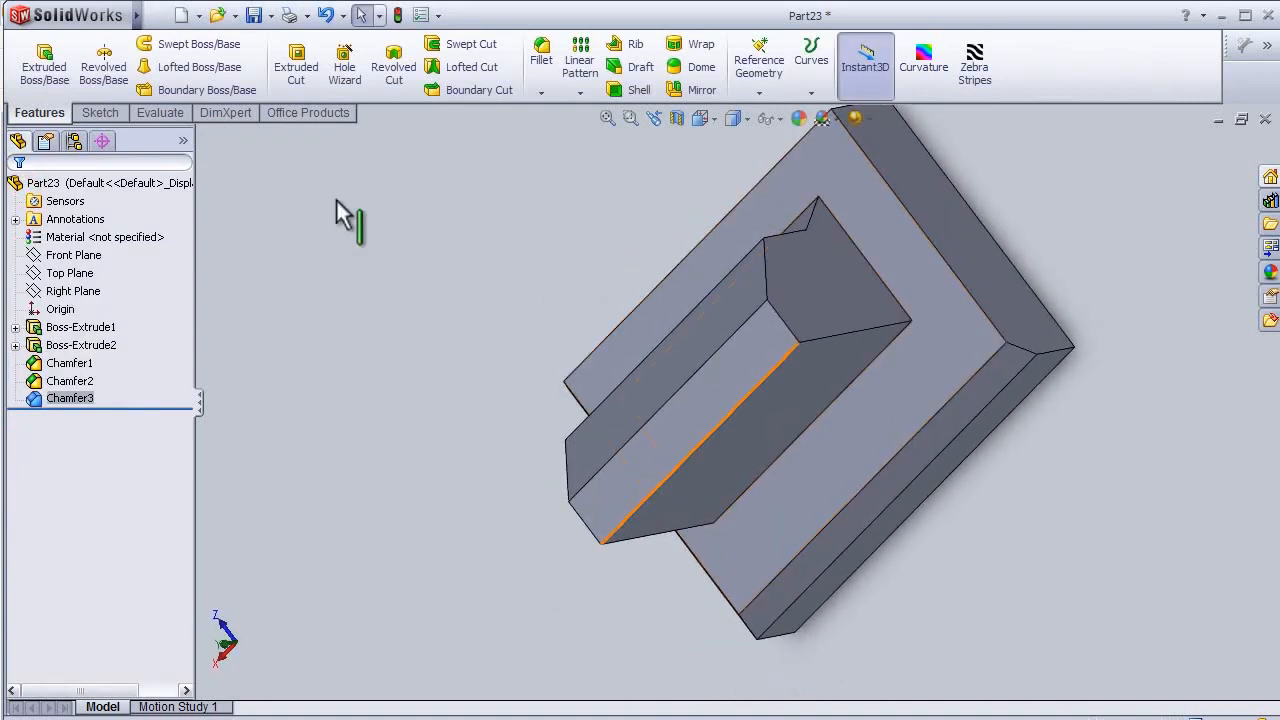
left_click(40, 400)
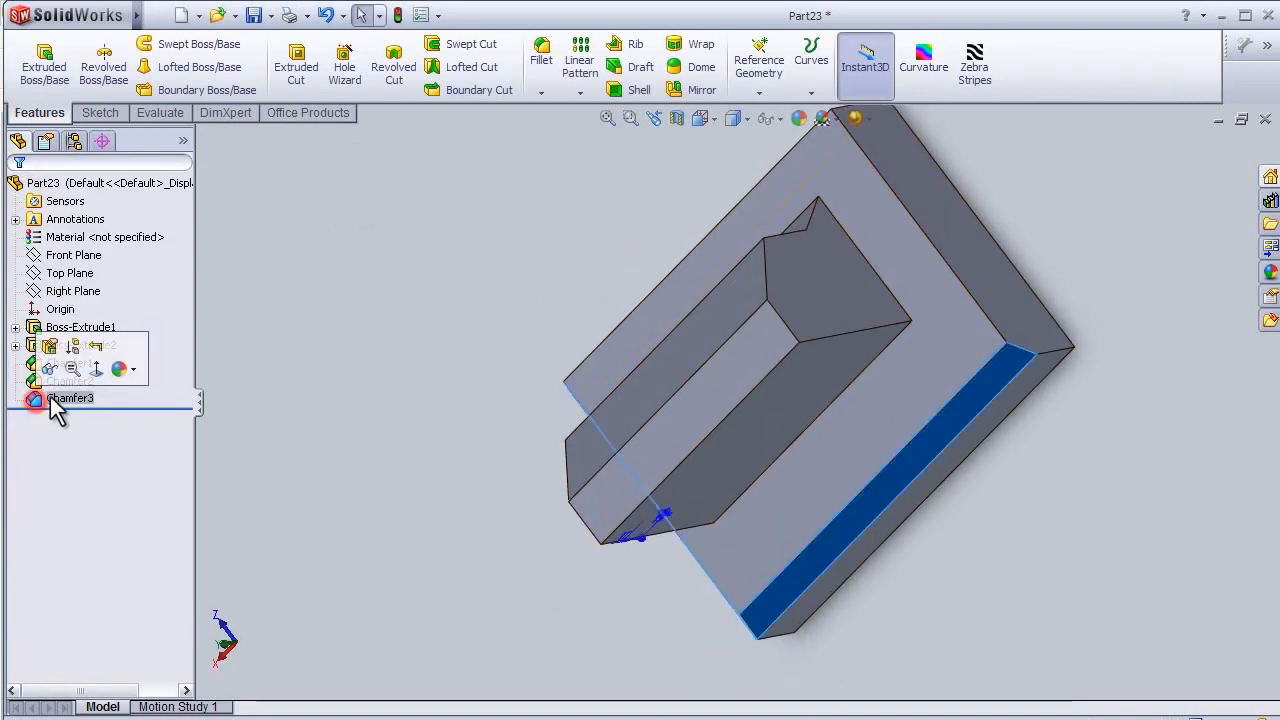
left_click(50, 350)
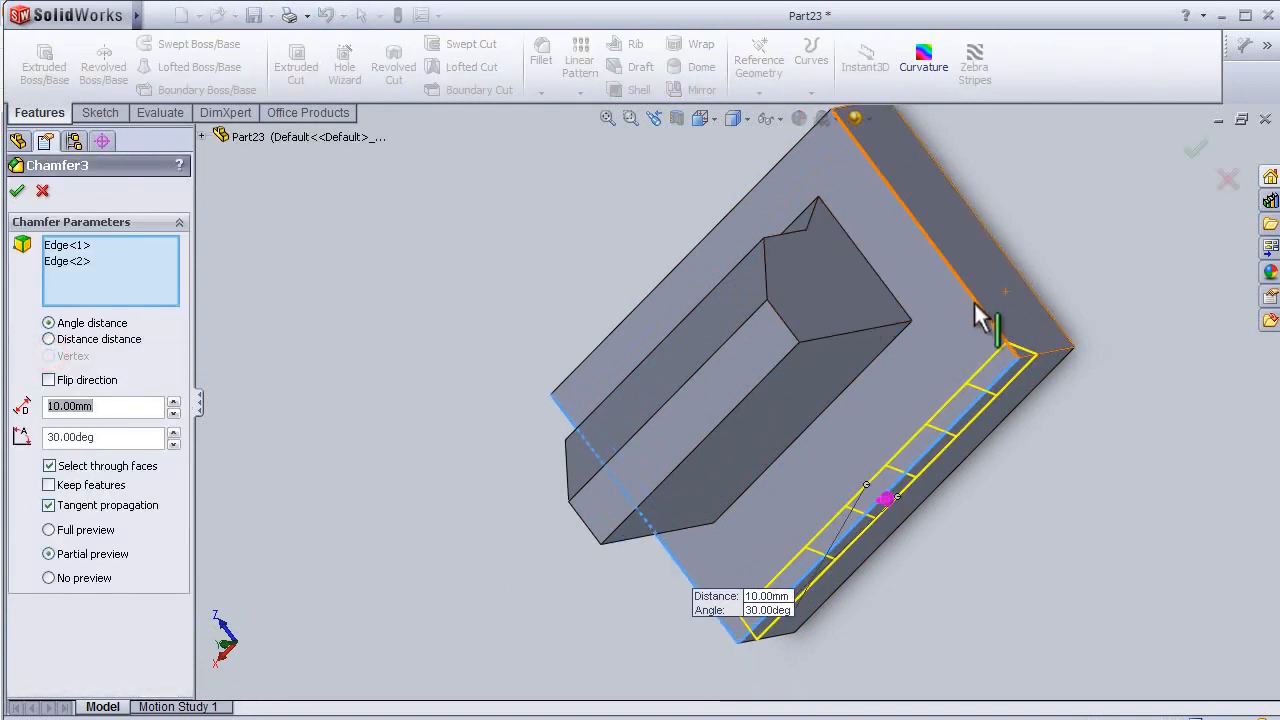
left_click(975, 306)
middle_click_drag(571, 234, 677, 251)
left_click(680, 230)
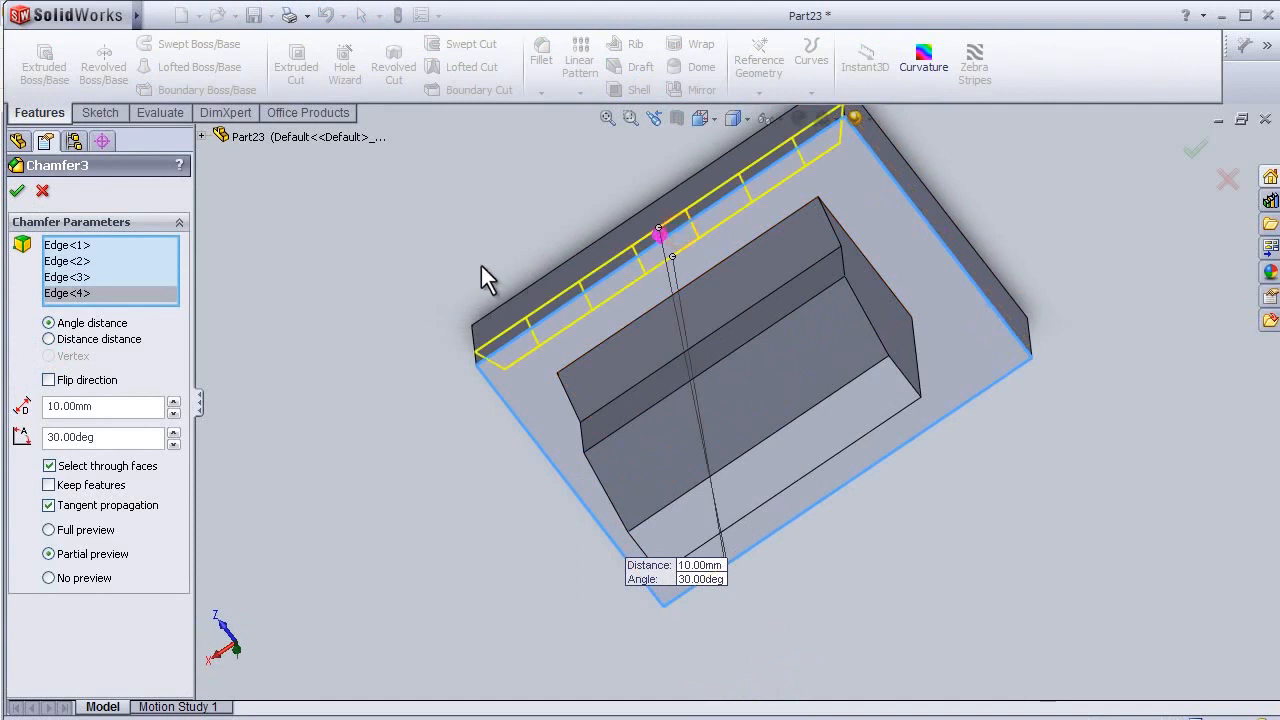
left_click(15, 193)
Select the chamfer feature on the base's four top edges for further editing
middle_click_drag(985, 477, 984, 227)
scroll(921, 363, "down", 3)
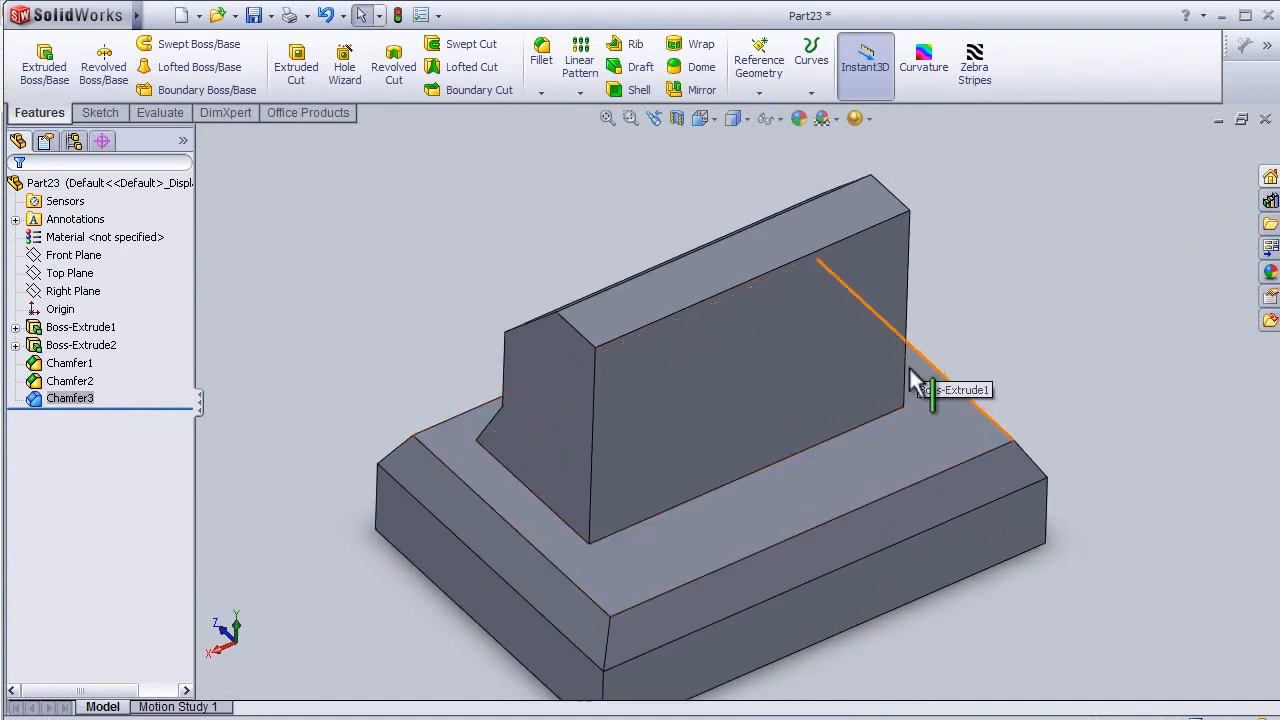
scroll(793, 465, "down", 2)
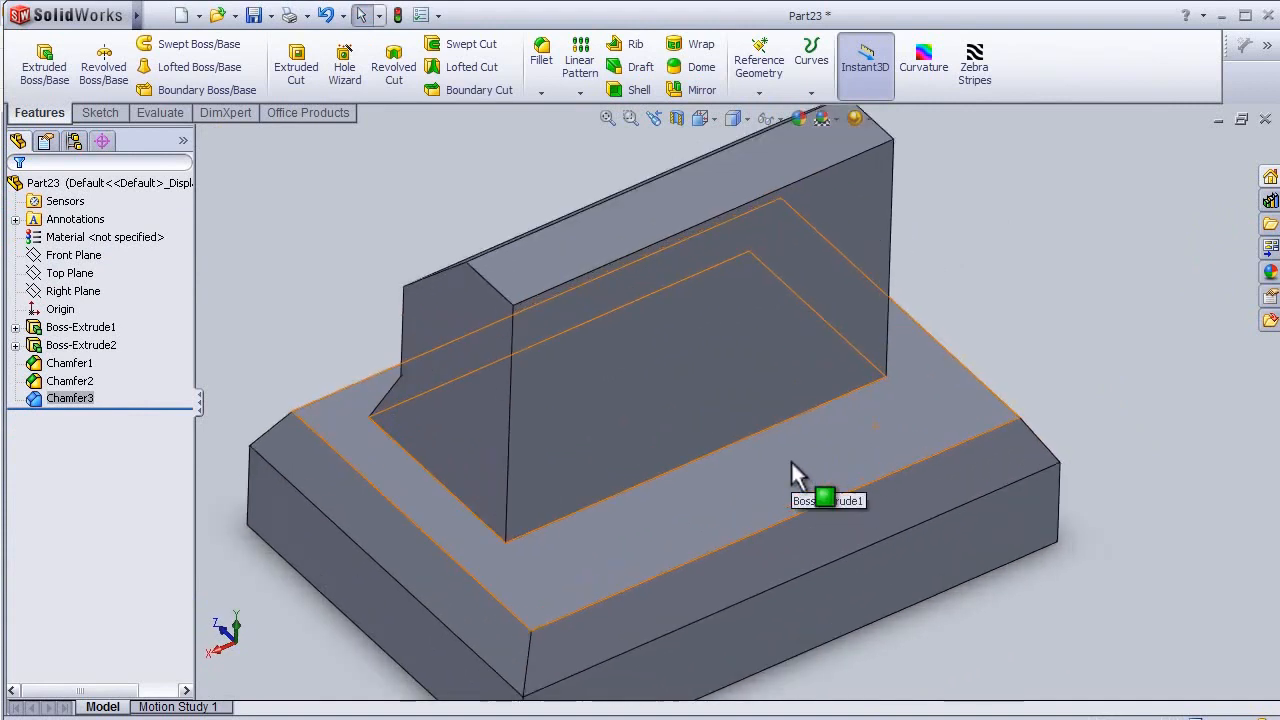
scroll(745, 385, "up", 2)
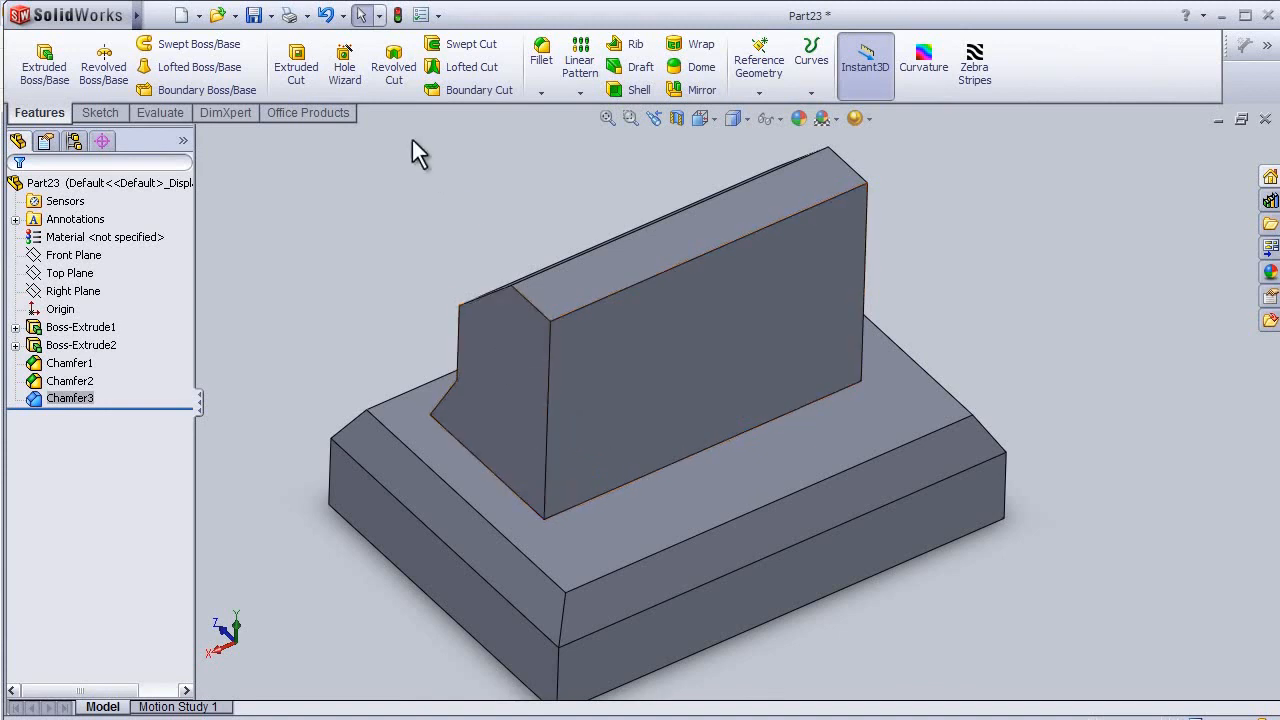
left_click(40, 399)
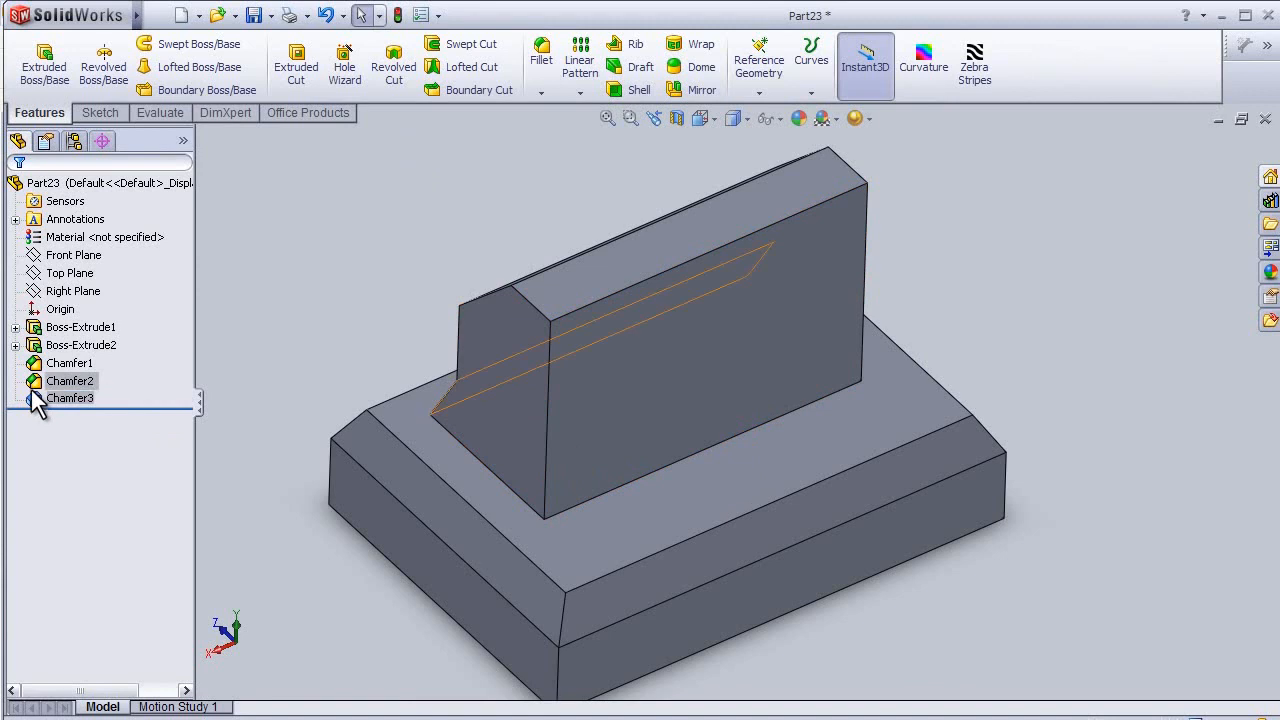